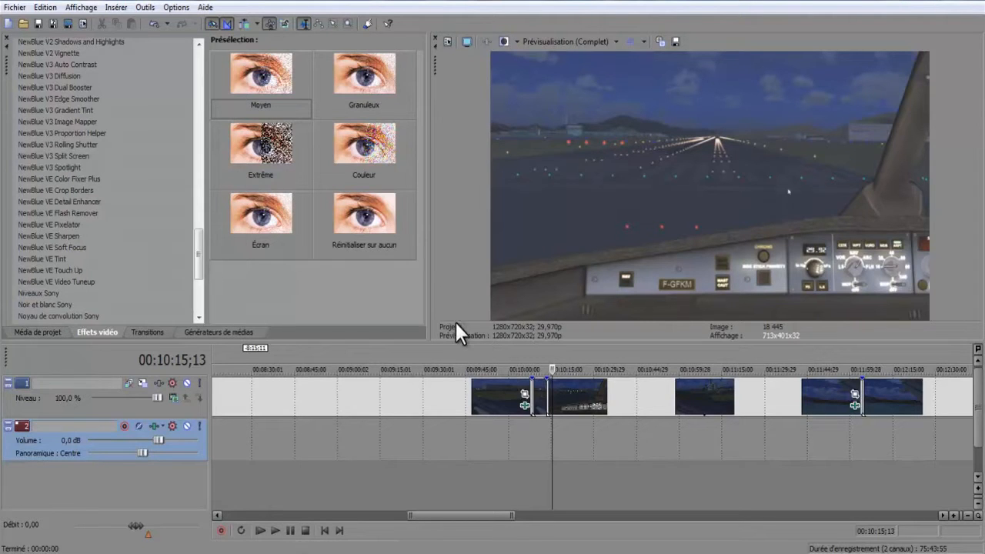
Enlarge the video preview area and play the runway cockpit footage from around 00:10:15 to check it.
{"action": "left_click_drag", "start_coordinate": [457, 341], "coordinate": [424, 455]}
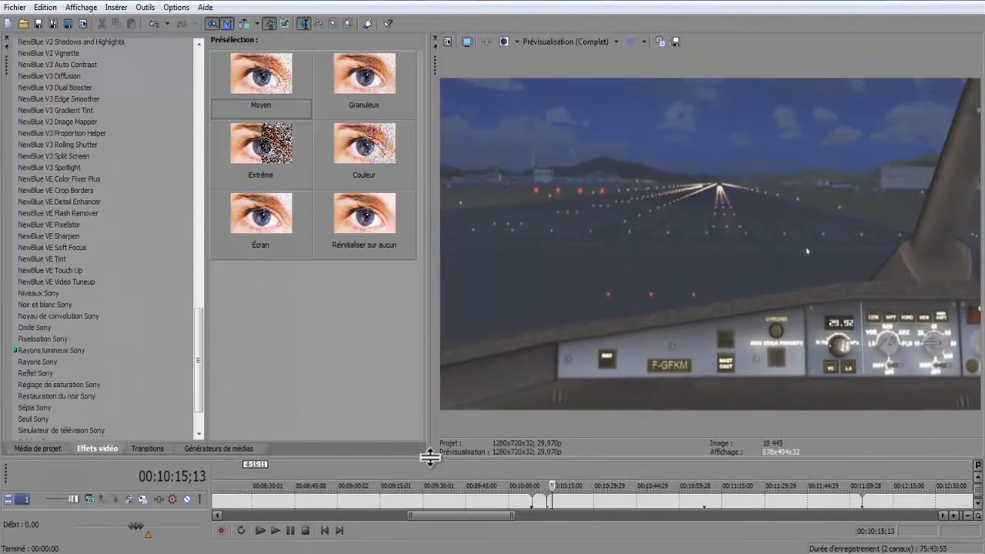
{"action": "left_click_drag", "start_coordinate": [429, 416], "coordinate": [314, 378]}
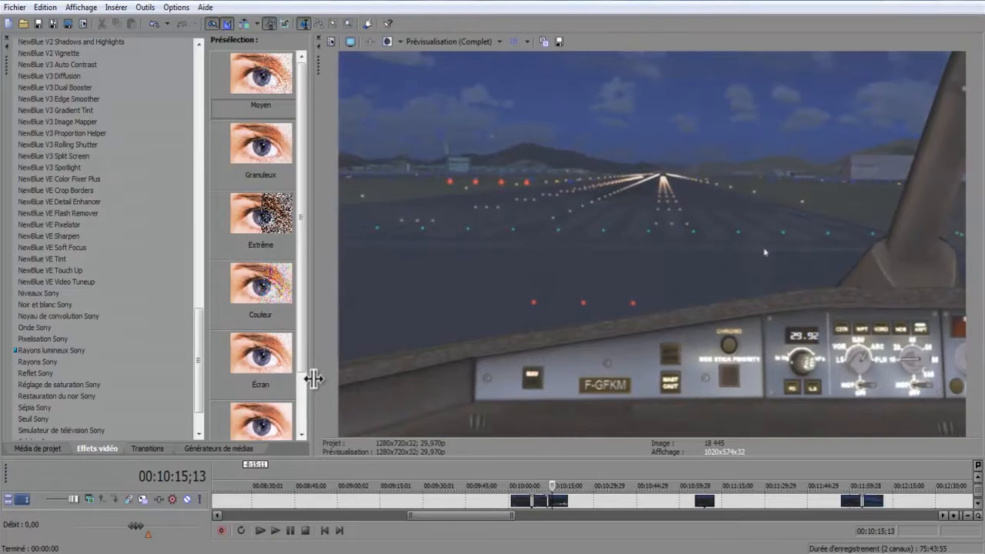
{"action": "left_click", "coordinate": [276, 530]}
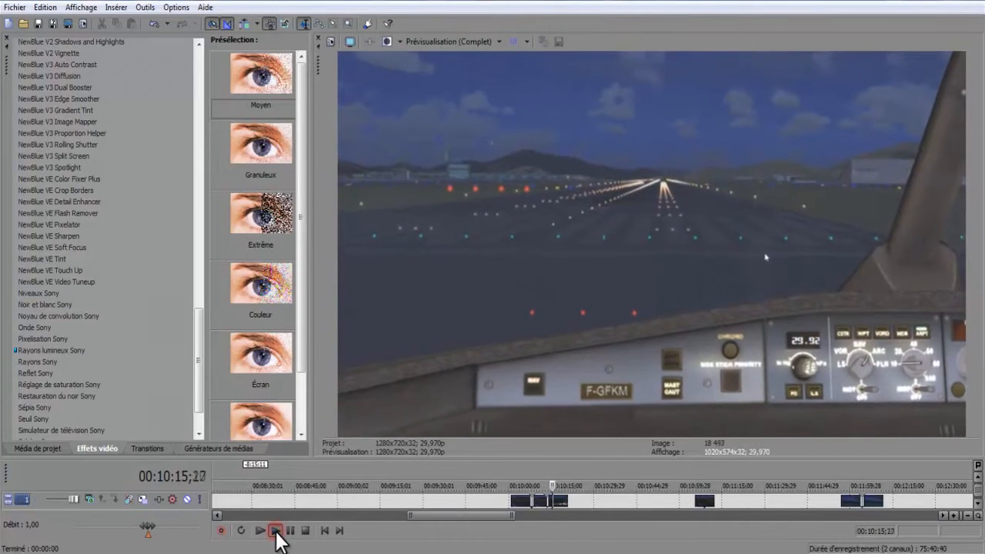
{"action": "left_click", "coordinate": [290, 530]}
{"action": "left_click", "coordinate": [552, 500]}
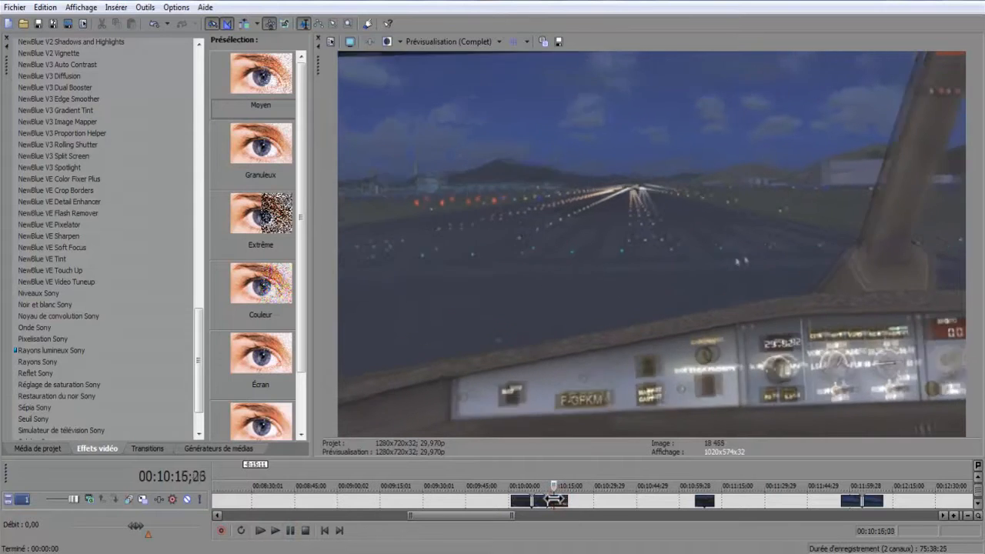
{"action": "left_click", "coordinate": [275, 530]}
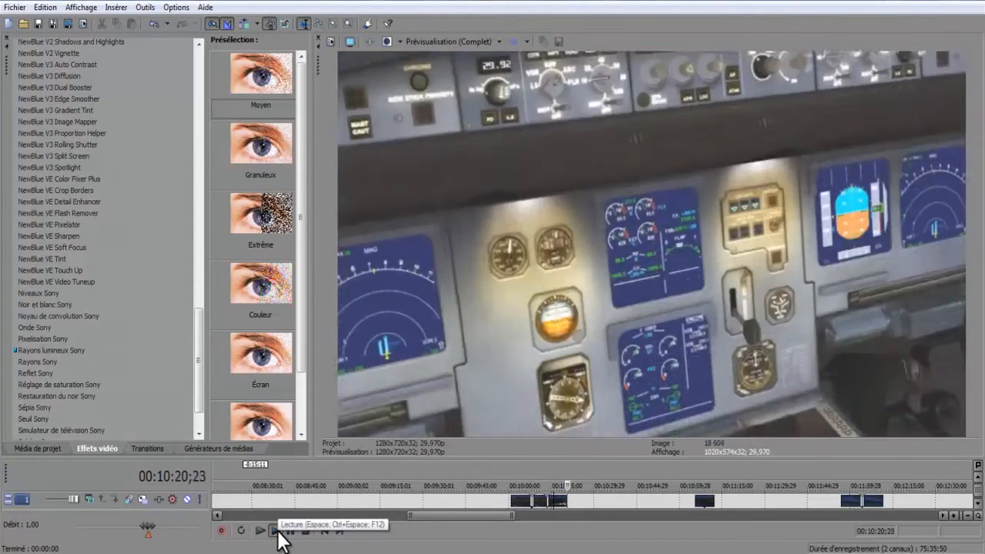
{"action": "left_click", "coordinate": [277, 523]}
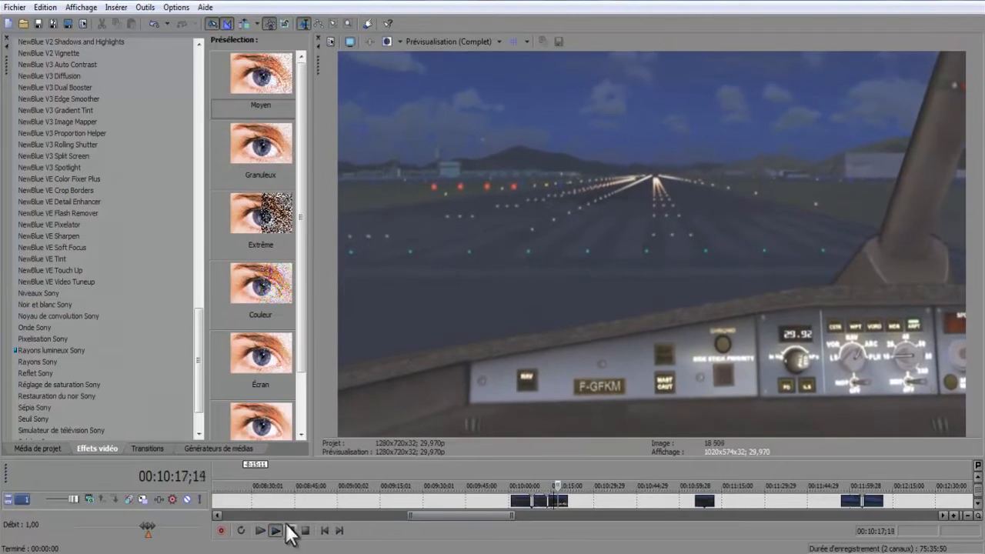
{"action": "left_click", "coordinate": [287, 527]}
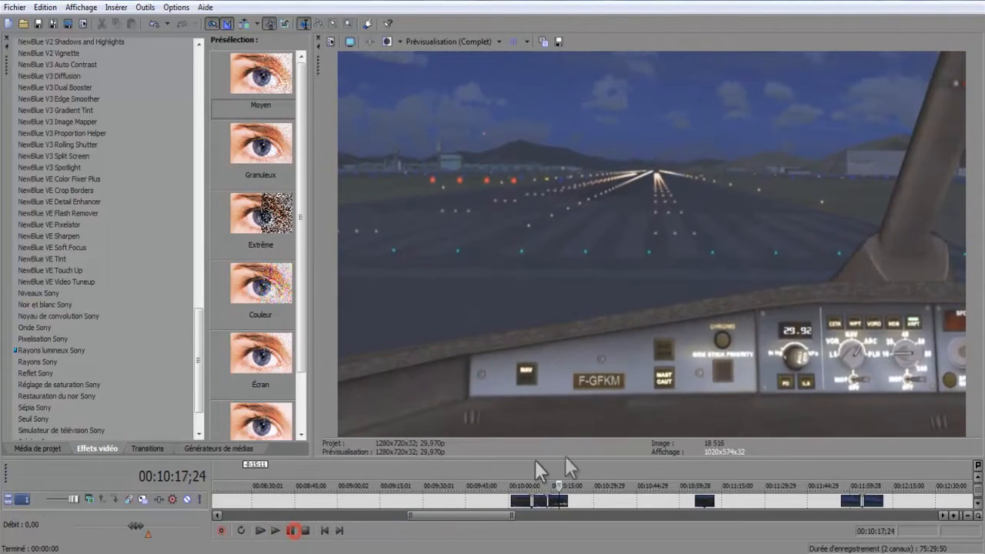
Mark a loop region from 00:10:14;21 to 00:10:19;17 on the timeline and turn on looped playback.
{"action": "scroll", "coordinate": [557, 505], "scroll_direction": "up", "scroll_amount": 4}
{"action": "mouse_move", "coordinate": [590, 498]}
{"action": "left_mouse_down"}
{"action": "mouse_move", "coordinate": [550, 502]}
{"action": "mouse_move", "coordinate": [573, 502]}
{"action": "left_mouse_up"}
{"action": "scroll", "coordinate": [571, 498], "scroll_direction": "down", "scroll_amount": 5}
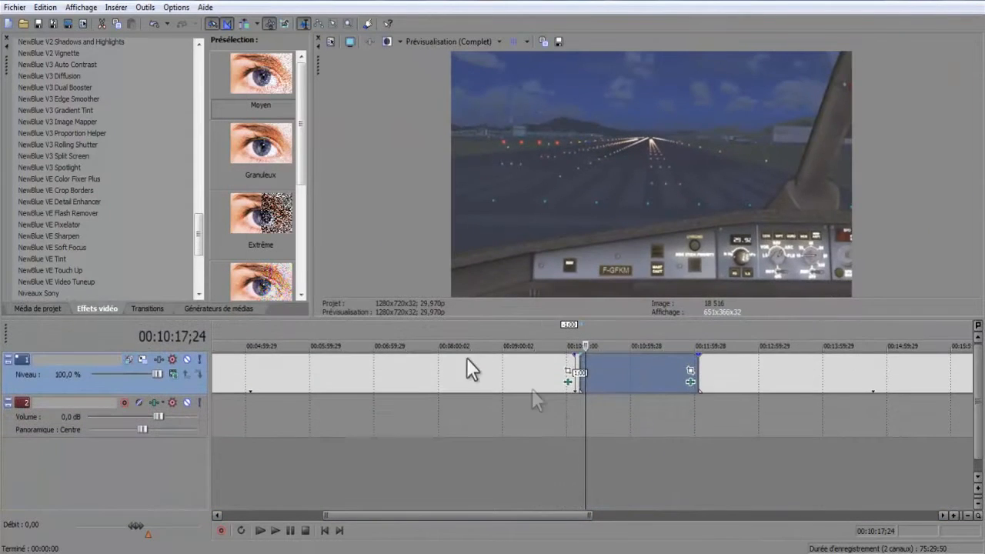
{"action": "scroll", "coordinate": [466, 358], "scroll_direction": "up", "scroll_amount": 3}
{"action": "left_click_drag", "start_coordinate": [531, 373], "coordinate": [548, 373]}
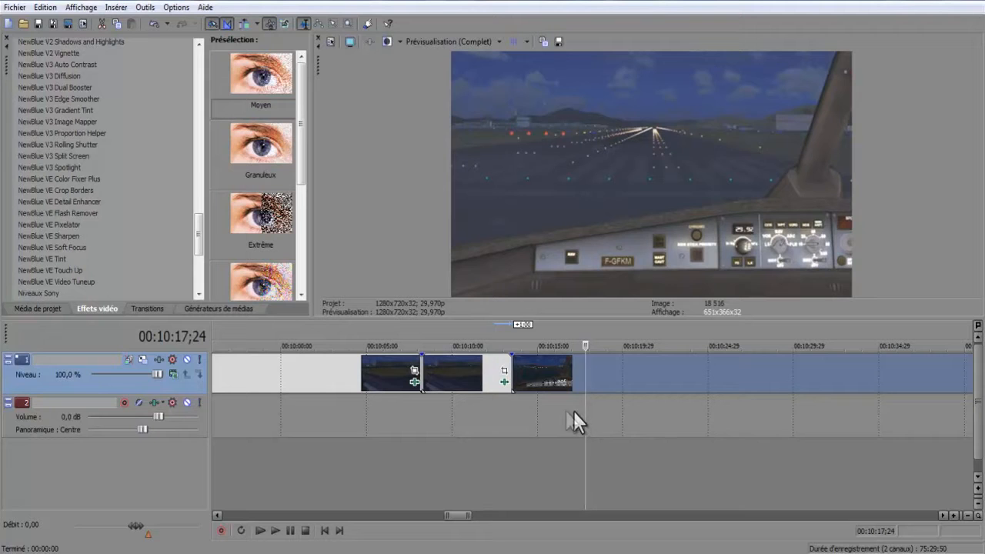
{"action": "left_click_drag", "start_coordinate": [616, 422], "coordinate": [531, 422]}
{"action": "left_click", "coordinate": [244, 528]}
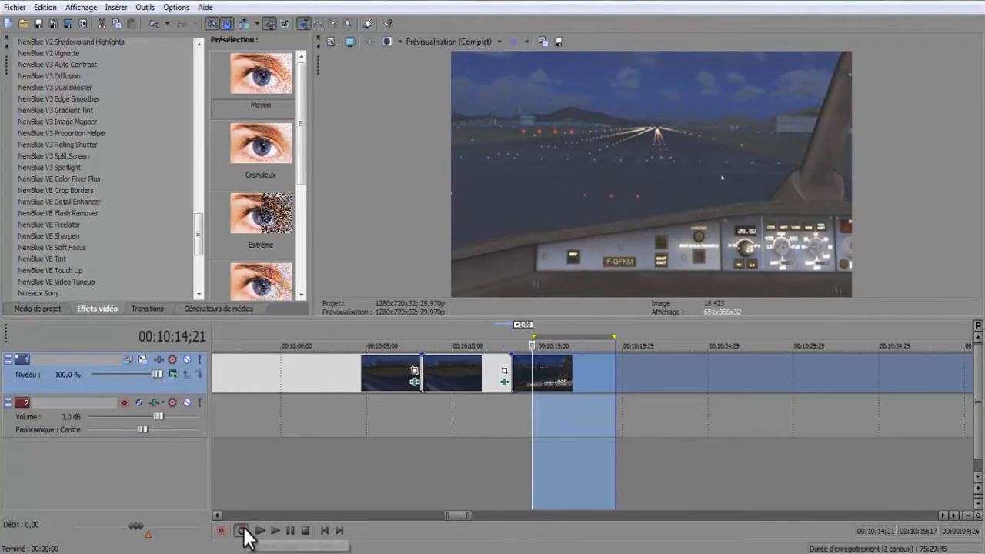
Enlarge the preview to watch the looped region play, and restore the taller timeline once playback is paused.
{"action": "left_click", "coordinate": [592, 321]}
{"action": "left_click_drag", "start_coordinate": [591, 317], "coordinate": [532, 476]}
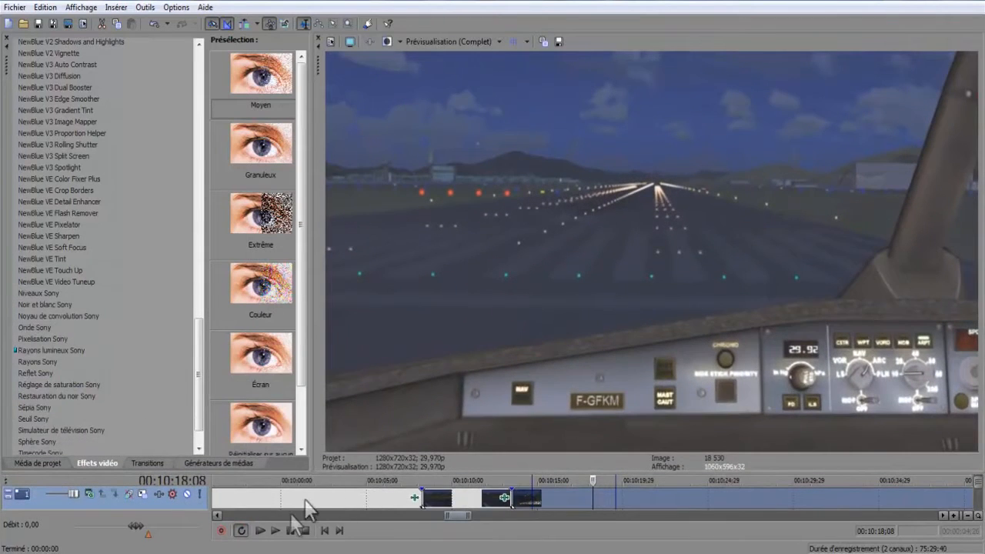
{"action": "left_click", "coordinate": [279, 530]}
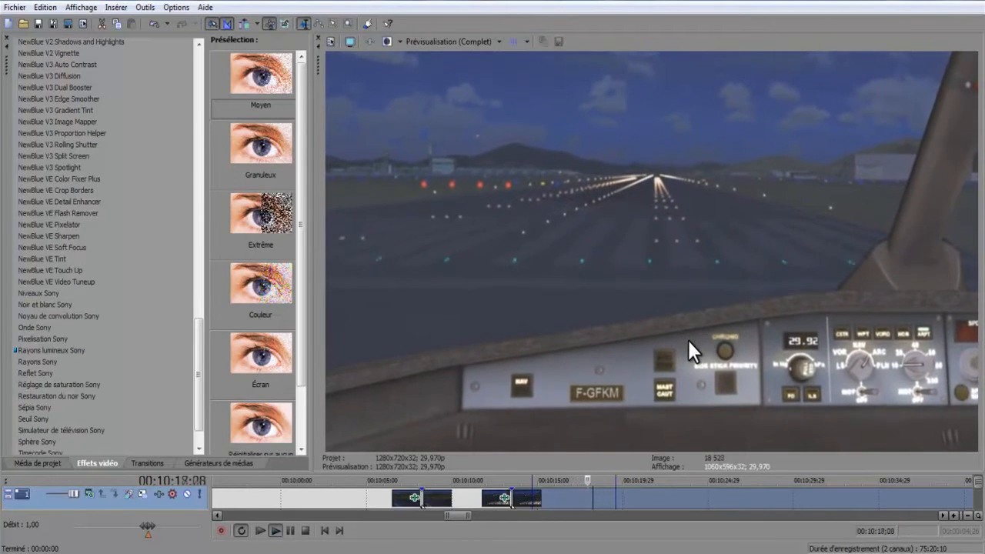
{"action": "left_click", "coordinate": [288, 531]}
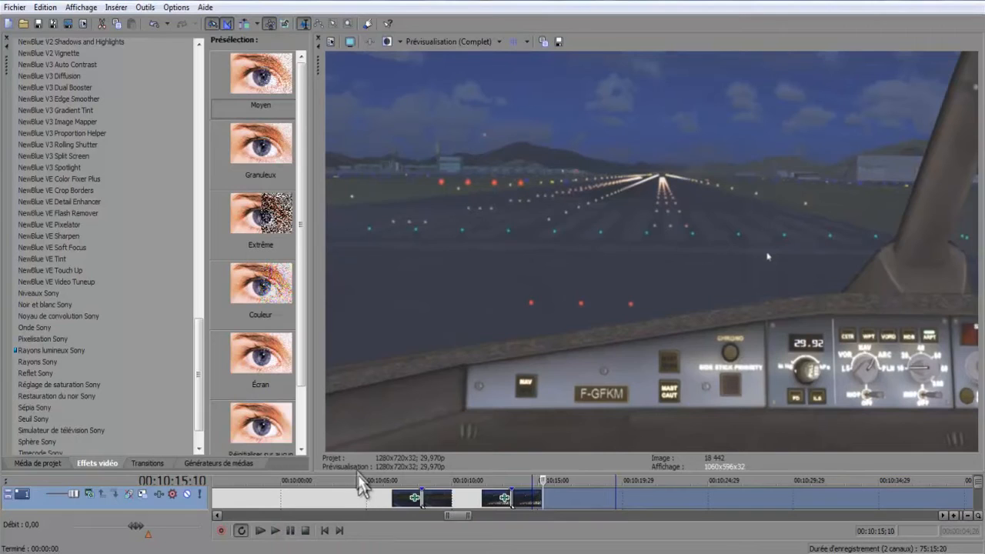
{"action": "left_click_drag", "start_coordinate": [356, 474], "coordinate": [393, 353]}
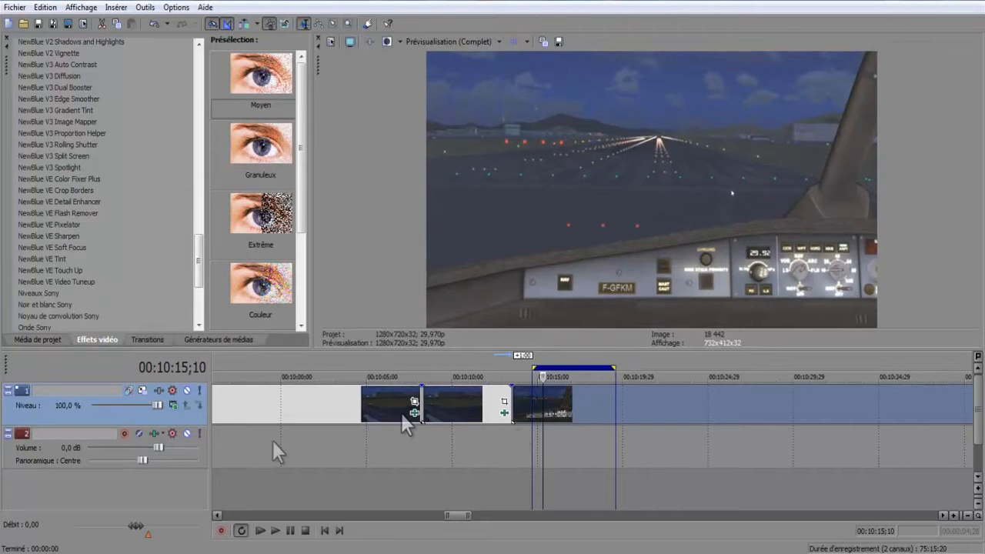
Turn off looped playback and move the playback cursor back to 00:10:13;28.
{"action": "left_click", "coordinate": [241, 530]}
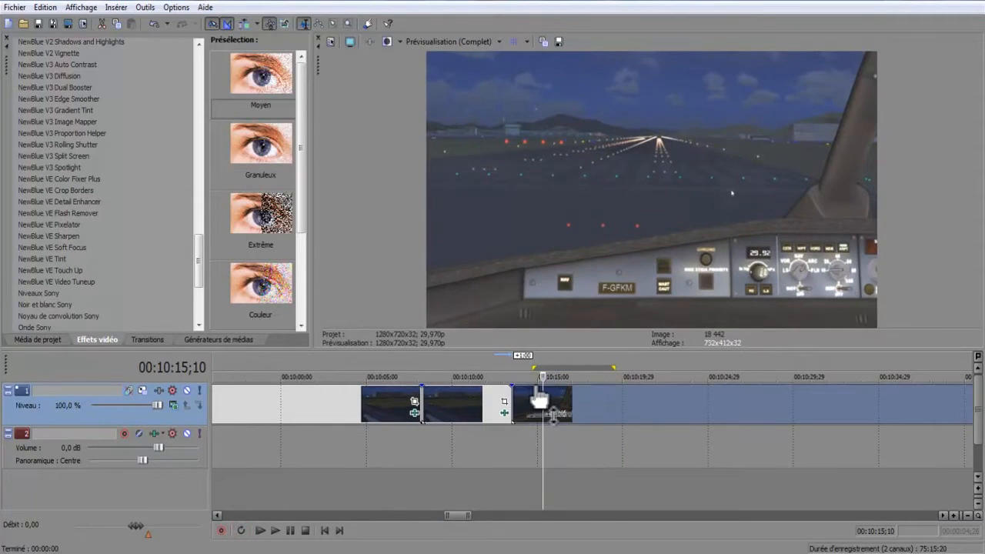
{"action": "left_click_drag", "start_coordinate": [542, 387], "coordinate": [519, 410]}
{"action": "scroll", "coordinate": [523, 447], "scroll_direction": "down", "scroll_amount": 4}
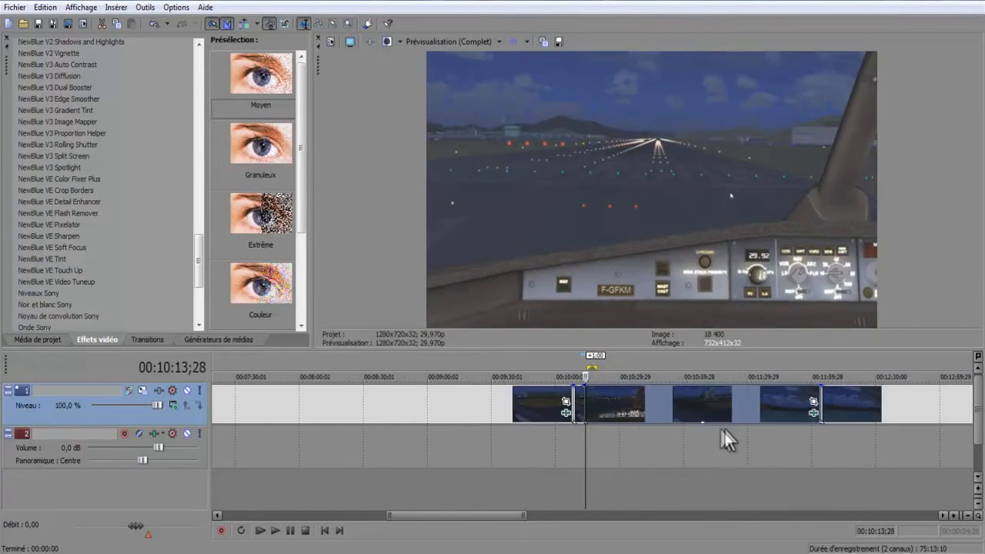
Open the selected clip's video event effects to examine the Active Camera settings, reposition and shorten the window, and close it.
{"action": "left_click", "coordinate": [813, 413]}
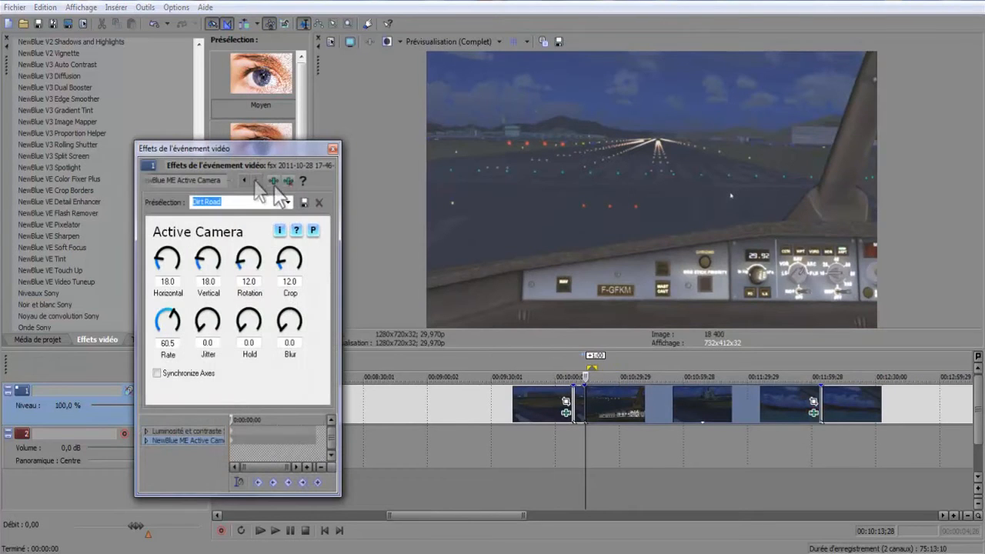
{"action": "left_click_drag", "start_coordinate": [306, 149], "coordinate": [432, 36]}
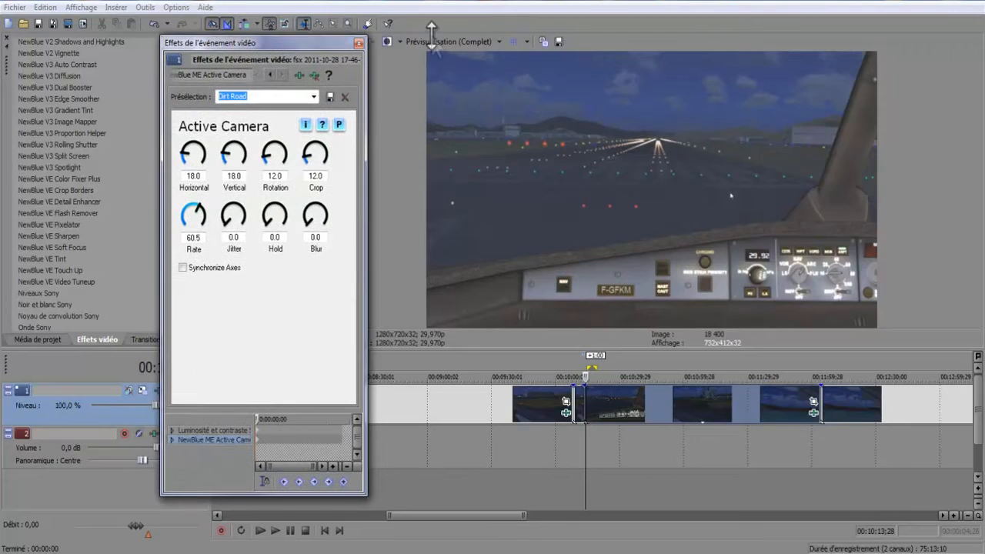
{"action": "double_click", "coordinate": [327, 40]}
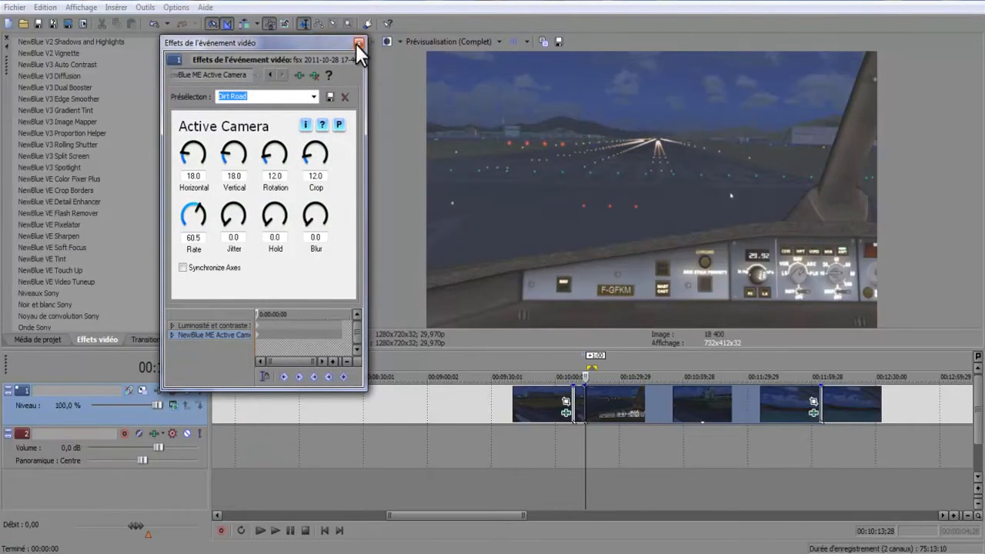
{"action": "left_click", "coordinate": [356, 44]}
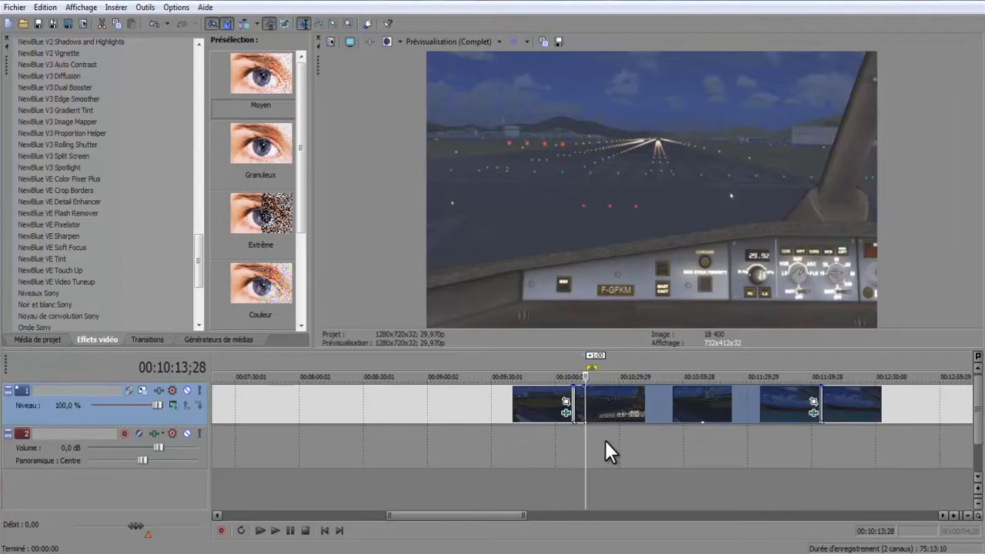
Place the playback cursor at 00:10:14;21 and remove NewBlue ME Active Camera from the selected clip's effects.
{"action": "scroll", "coordinate": [604, 440], "scroll_direction": "up", "scroll_amount": 5}
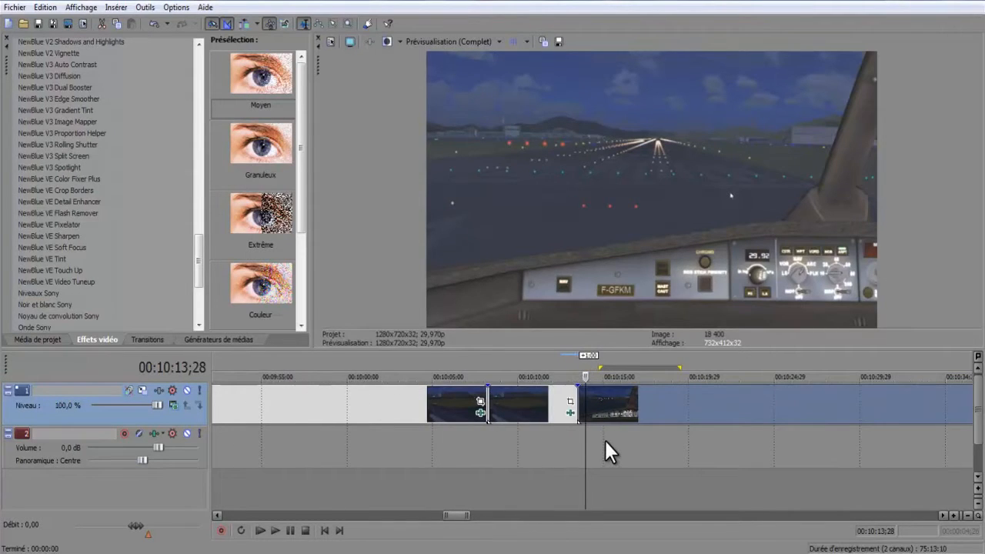
{"action": "mouse_move", "coordinate": [585, 438]}
{"action": "left_mouse_down"}
{"action": "mouse_move", "coordinate": [622, 437]}
{"action": "mouse_move", "coordinate": [600, 439]}
{"action": "left_mouse_up"}
{"action": "scroll", "coordinate": [598, 444], "scroll_direction": "down", "scroll_amount": 5}
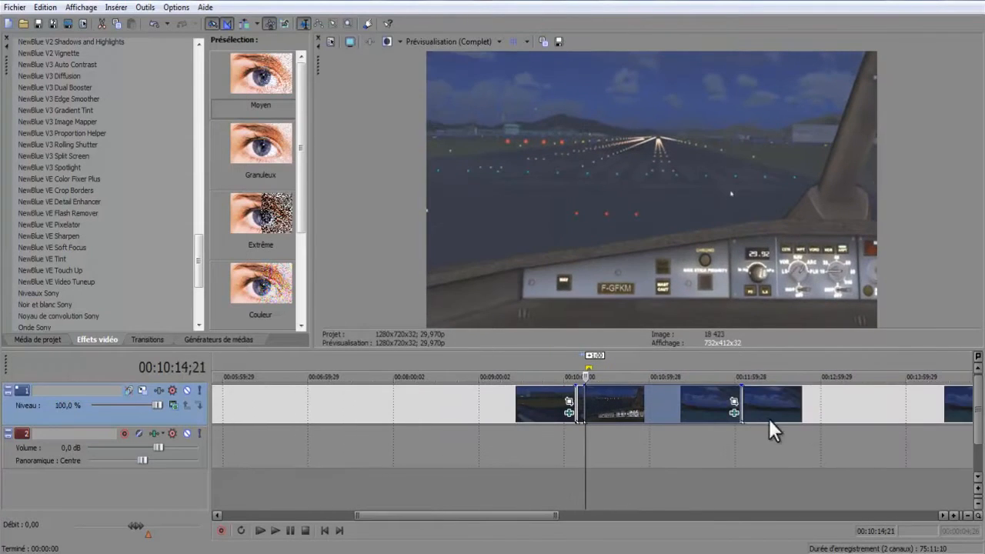
{"action": "left_click", "coordinate": [734, 413]}
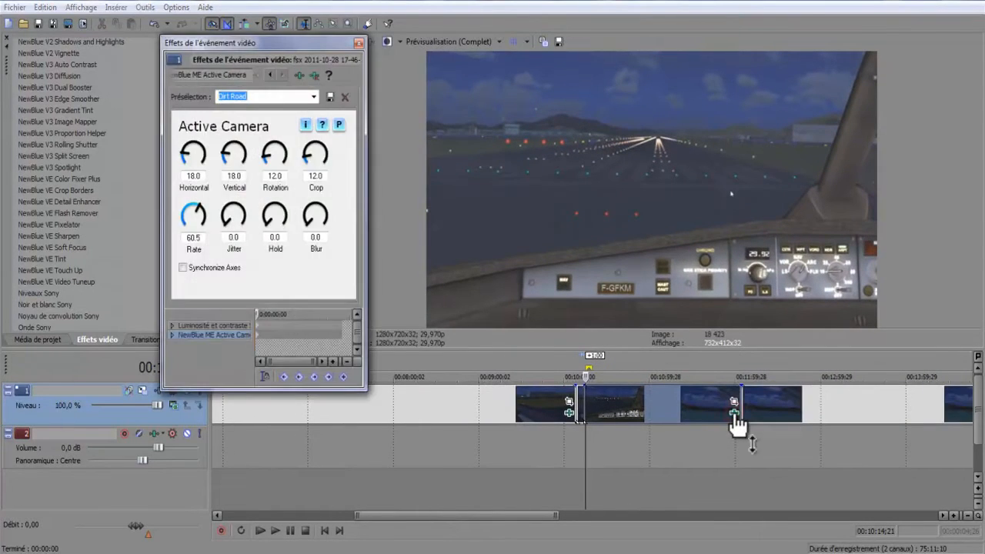
{"action": "left_click", "coordinate": [315, 75]}
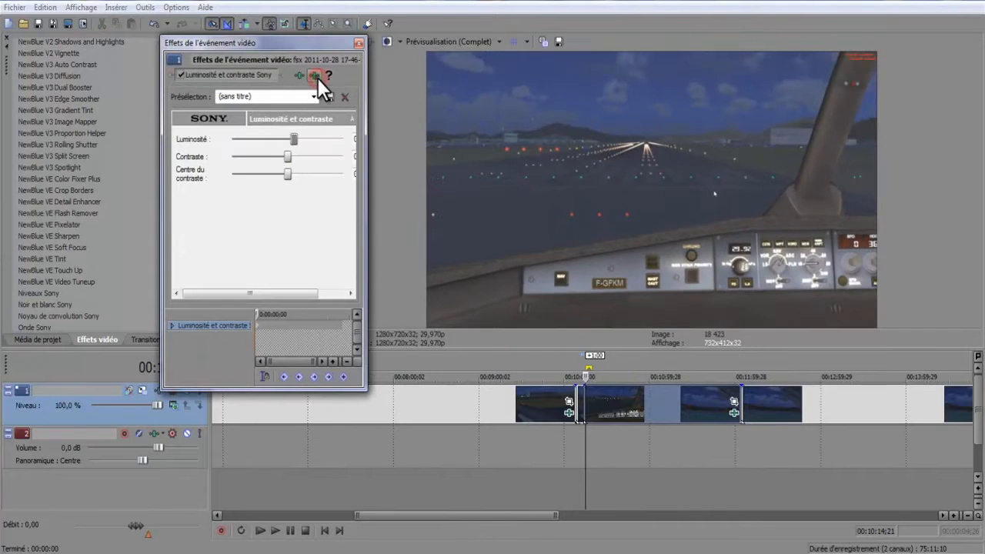
{"action": "left_click", "coordinate": [359, 43]}
Add the NewBlue ME Active Camera effect to the selected clip, after its Luminosité et contraste Sony effect.
{"action": "left_click", "coordinate": [734, 413]}
{"action": "left_click", "coordinate": [298, 76]}
{"action": "left_click_drag", "start_coordinate": [407, 433], "coordinate": [473, 423]}
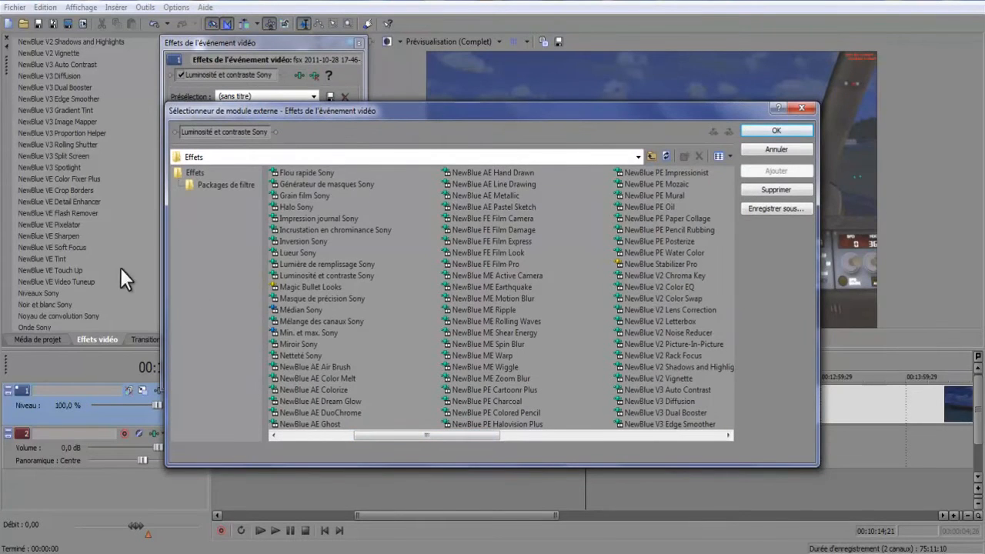
{"action": "left_click", "coordinate": [490, 276]}
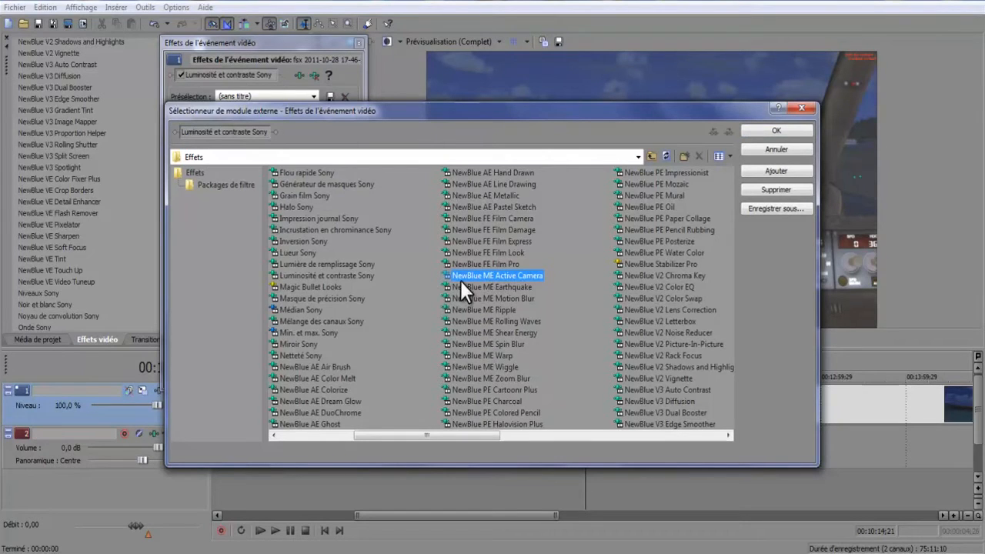
{"action": "left_click", "coordinate": [765, 168]}
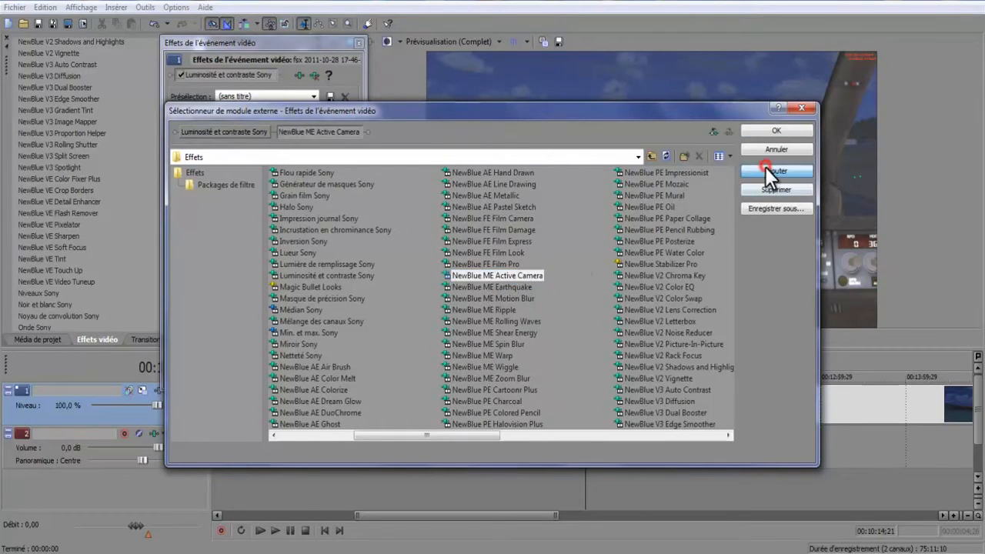
{"action": "left_click", "coordinate": [777, 131]}
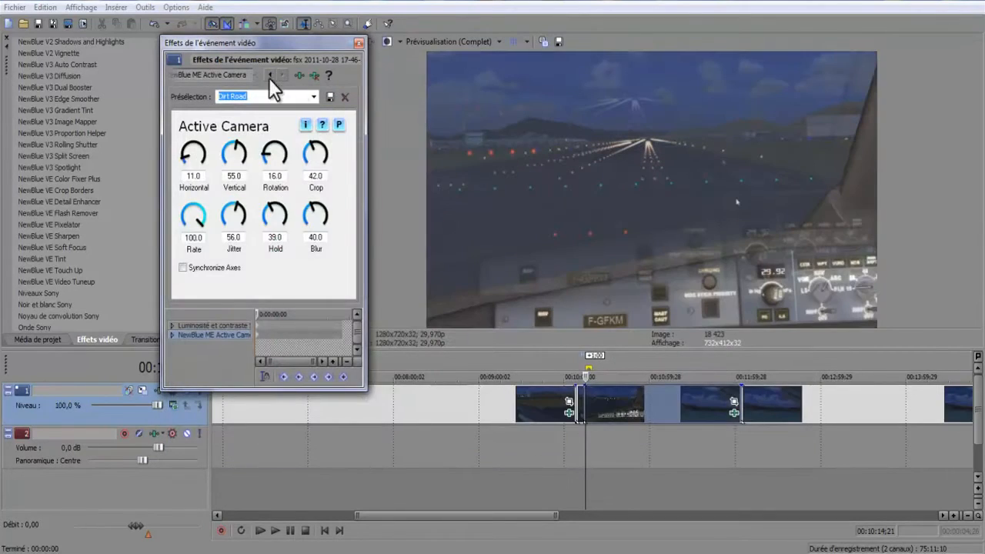
Move the effects window aside and play the clip to check the Active Camera shake.
{"action": "left_click_drag", "start_coordinate": [309, 50], "coordinate": [174, 119]}
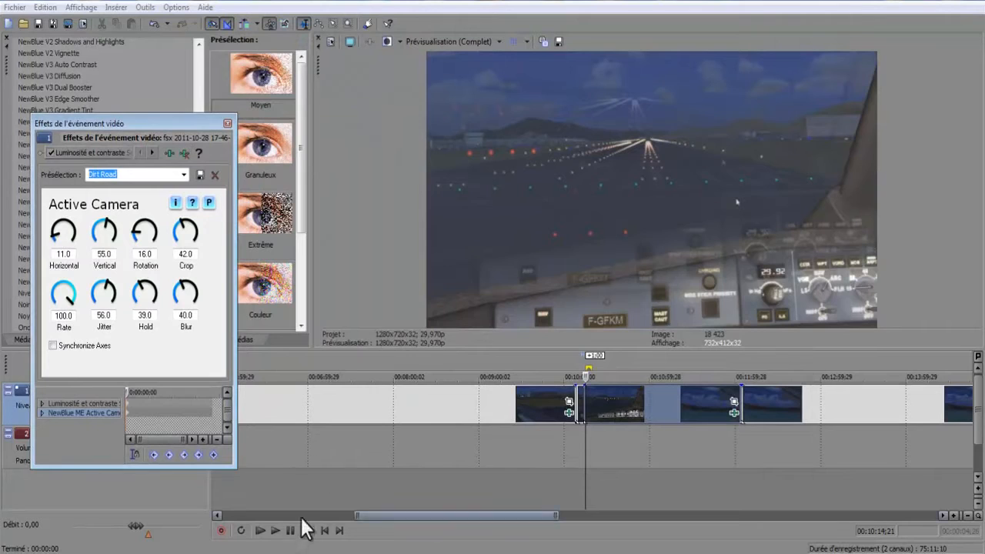
{"action": "left_click", "coordinate": [274, 532]}
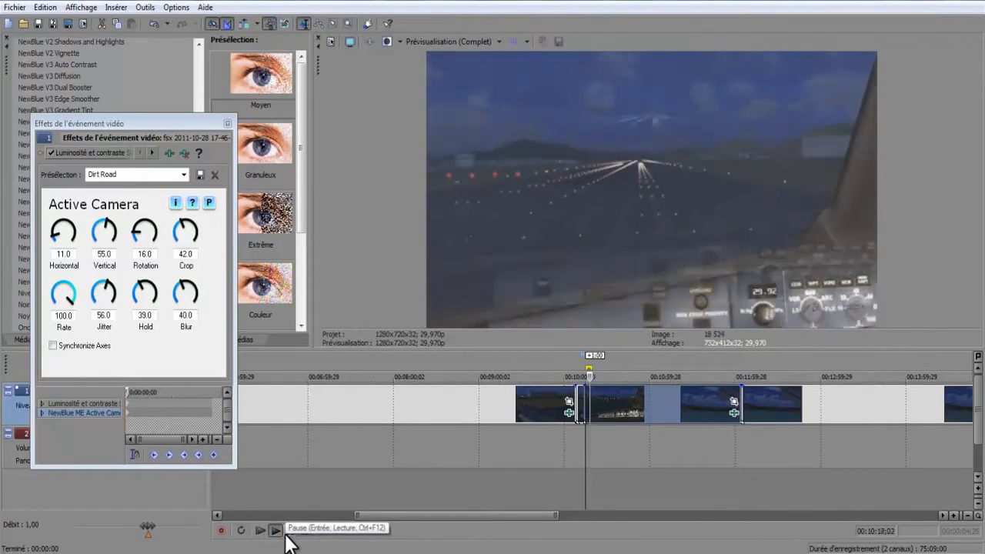
{"action": "left_click", "coordinate": [286, 536]}
Set the Active Camera Blur to 0.0 and play the clip to check the change.
{"action": "left_click_drag", "start_coordinate": [190, 300], "coordinate": [171, 350]}
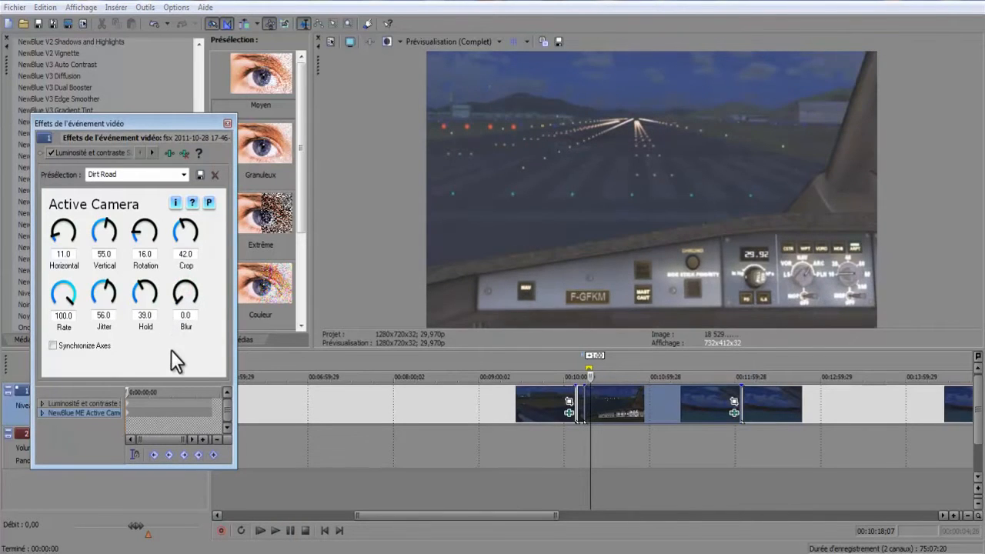
{"action": "left_click", "coordinate": [275, 530]}
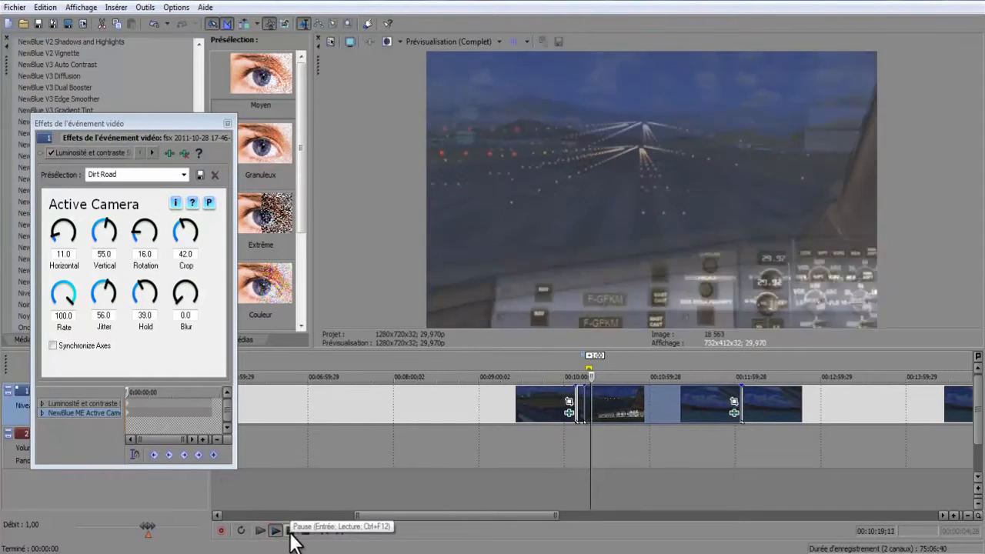
{"action": "left_click", "coordinate": [290, 530]}
Set the Active Camera Hold and Jitter to 0.0 and preview the result.
{"action": "left_click_drag", "start_coordinate": [145, 293], "coordinate": [145, 356]}
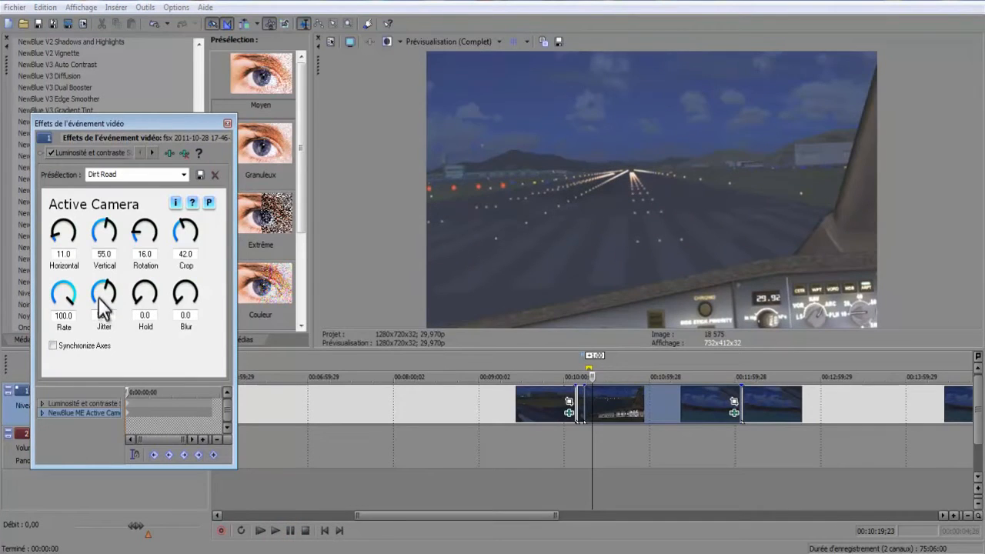
{"action": "left_click_drag", "start_coordinate": [100, 304], "coordinate": [95, 376]}
{"action": "left_click", "coordinate": [275, 530]}
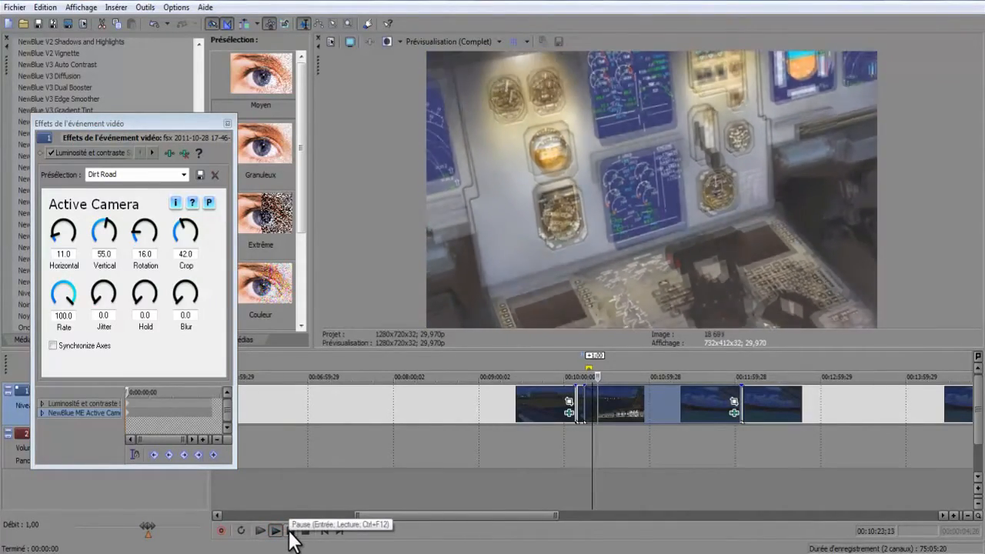
{"action": "left_click", "coordinate": [290, 530]}
Return the playback cursor to the loop region's start at 00:10:14;21 and turn on looped playback.
{"action": "scroll", "coordinate": [593, 436], "scroll_direction": "up", "scroll_amount": 3}
{"action": "left_click_drag", "start_coordinate": [586, 438], "coordinate": [545, 435]}
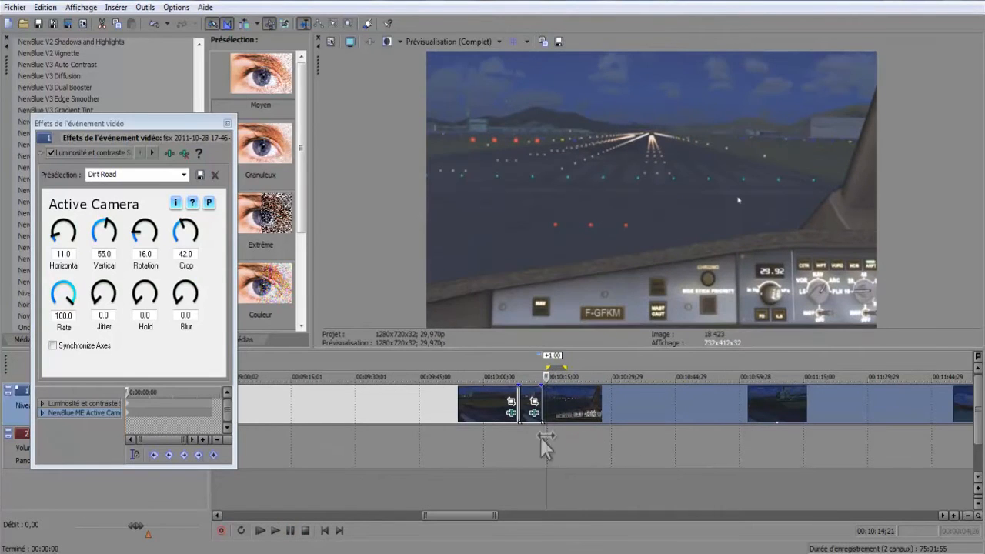
{"action": "left_click", "coordinate": [240, 530]}
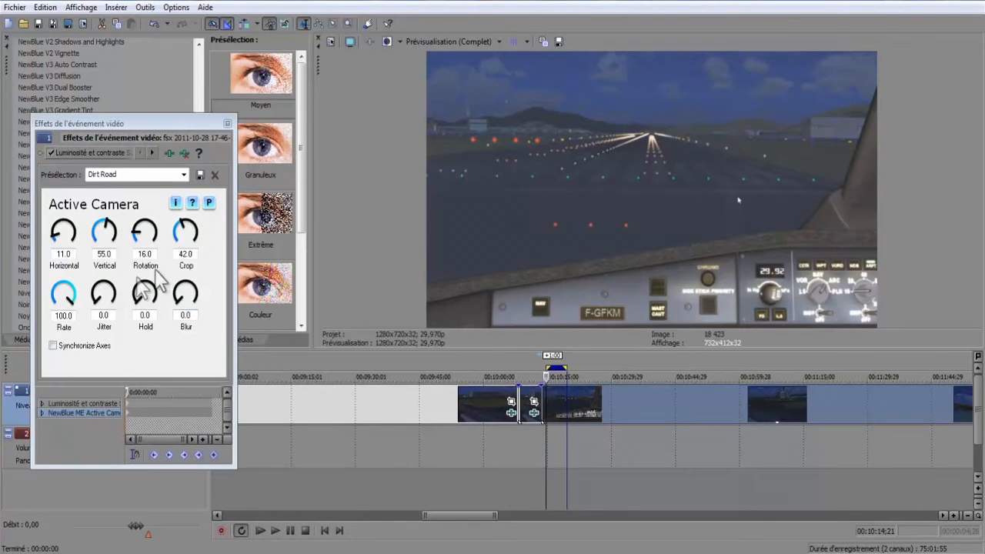
Set the Active Camera Rate to 60.0 and play the loop region to check the shake speed.
{"action": "left_click", "coordinate": [64, 315]}
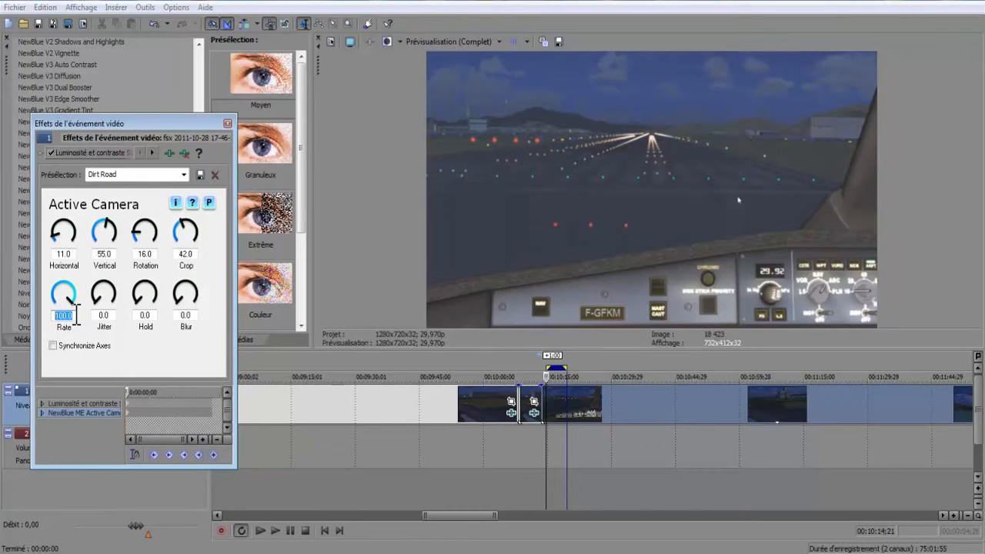
{"action": "key", "text": "Return"}
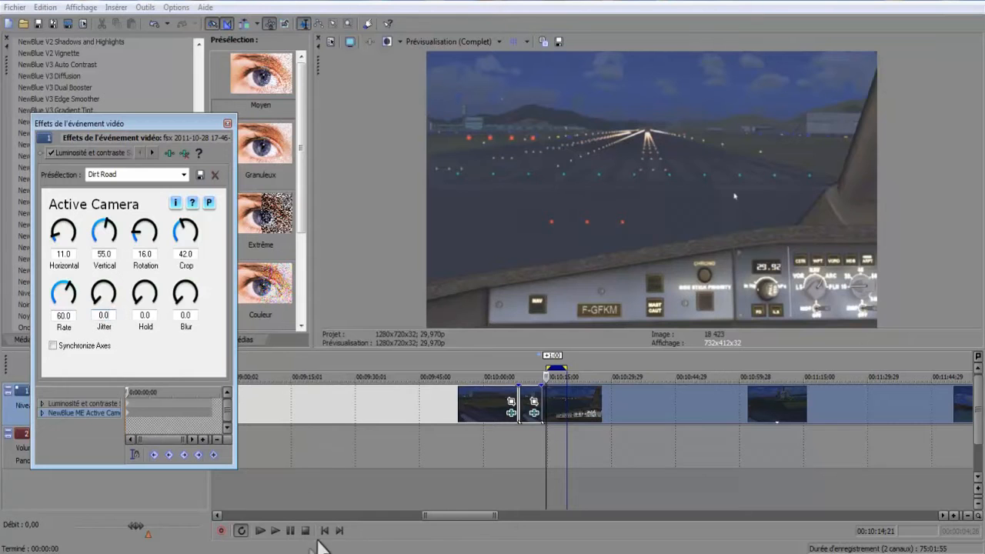
{"action": "left_click", "coordinate": [276, 531]}
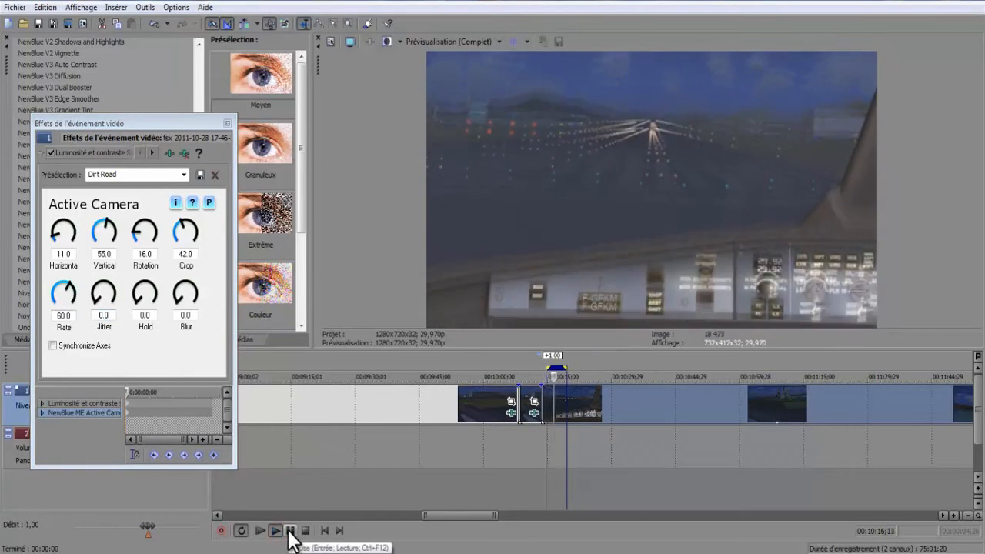
{"action": "left_click", "coordinate": [289, 530]}
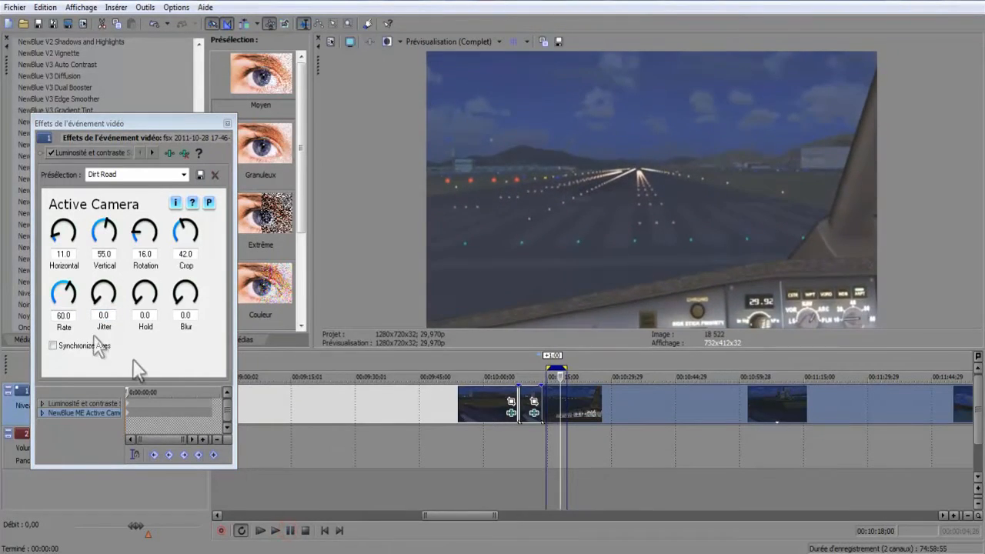
Set the Active Camera Rate to 50.0 and preview the slower shake in the loop region.
{"action": "left_click", "coordinate": [69, 316]}
{"action": "type", "text": "50"}
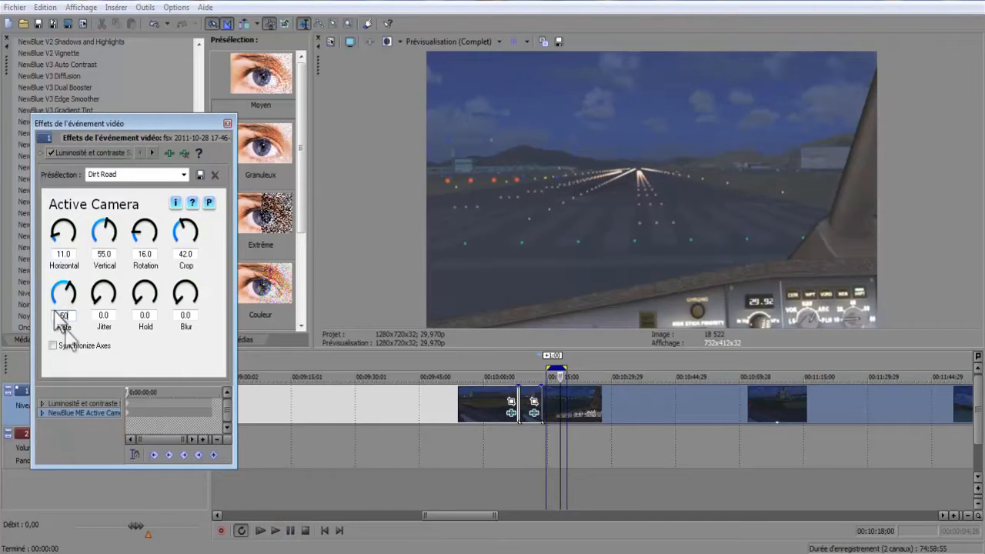
{"action": "left_click", "coordinate": [100, 315]}
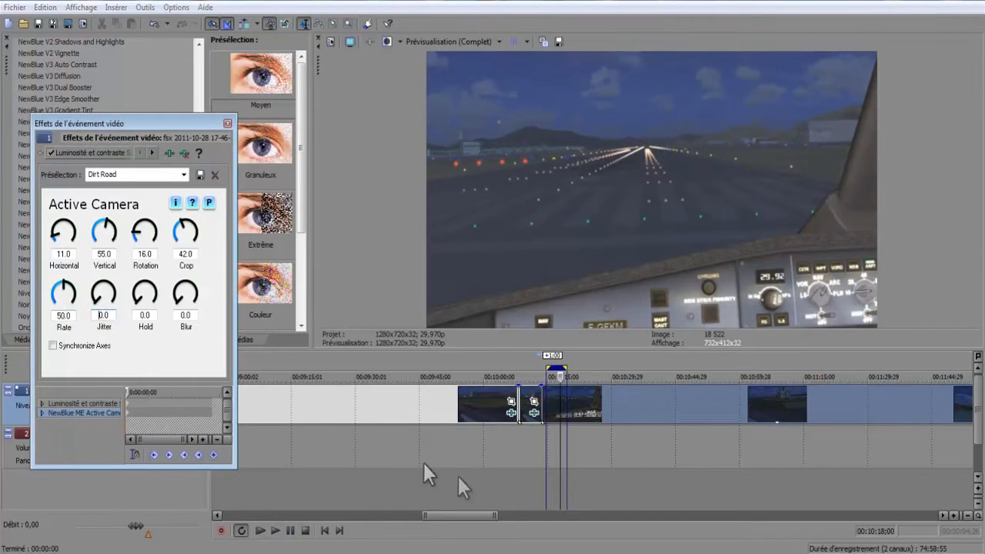
{"action": "left_click", "coordinate": [274, 530]}
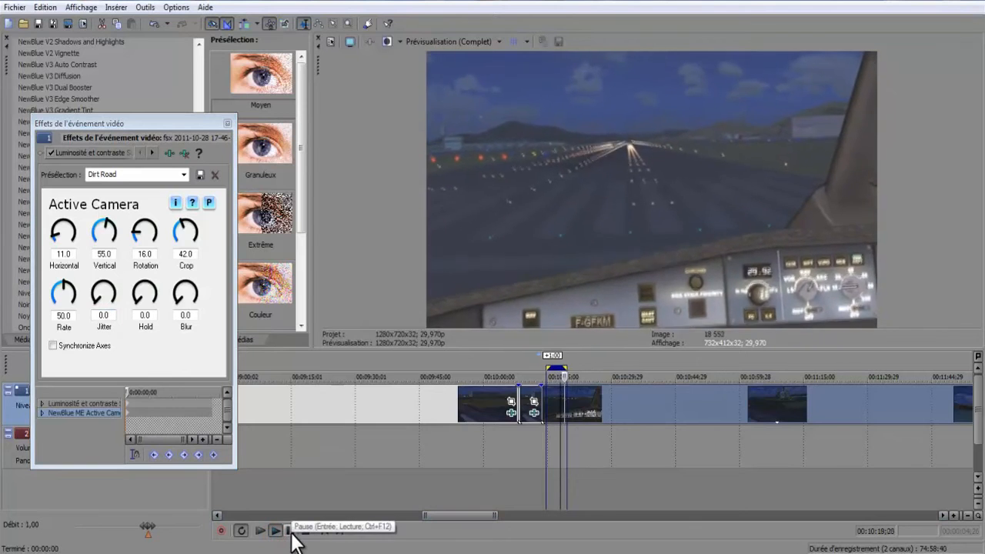
{"action": "left_click", "coordinate": [291, 532]}
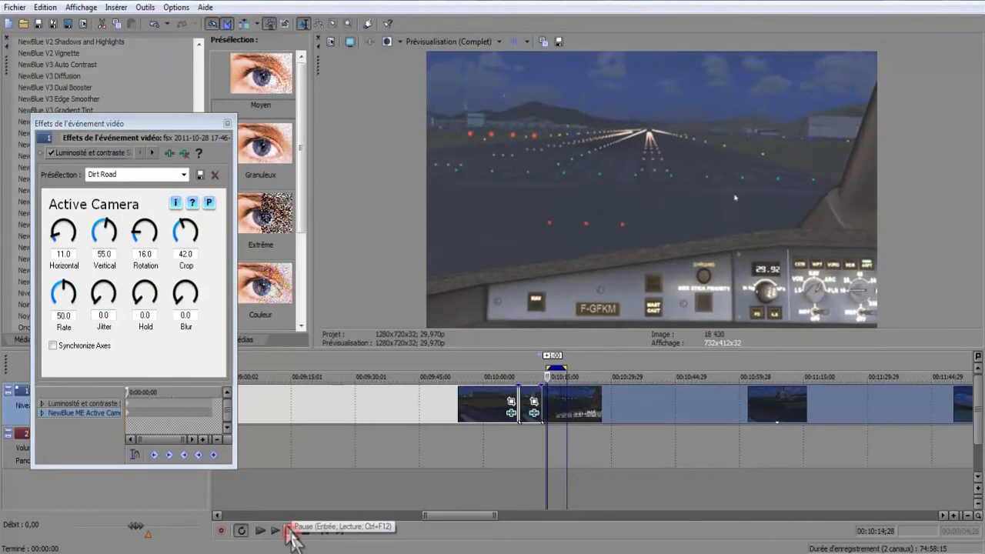
Set both the Horizontal and Vertical movement of the Active Camera effect to 18.0.
{"action": "left_click", "coordinate": [67, 254]}
{"action": "left_click", "coordinate": [107, 254]}
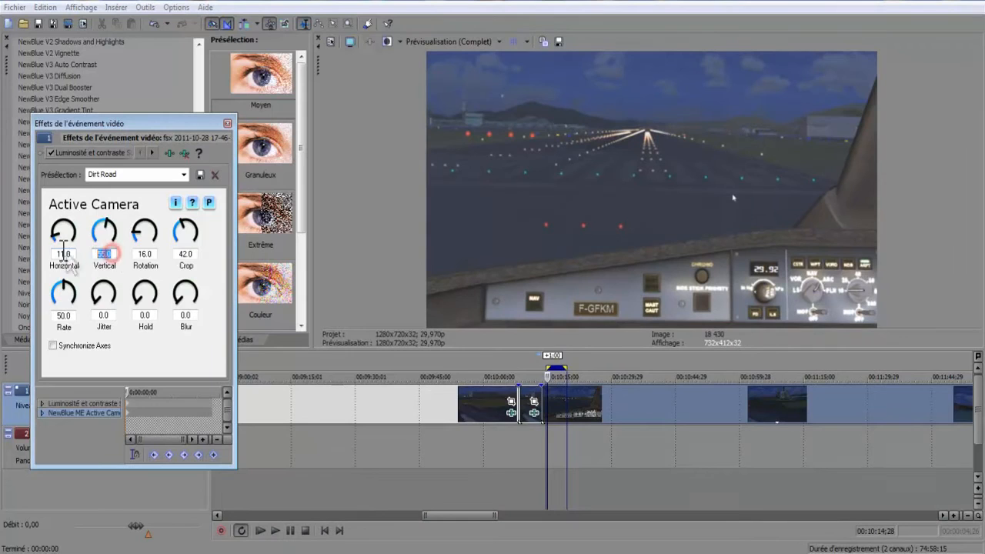
{"action": "left_click", "coordinate": [115, 254]}
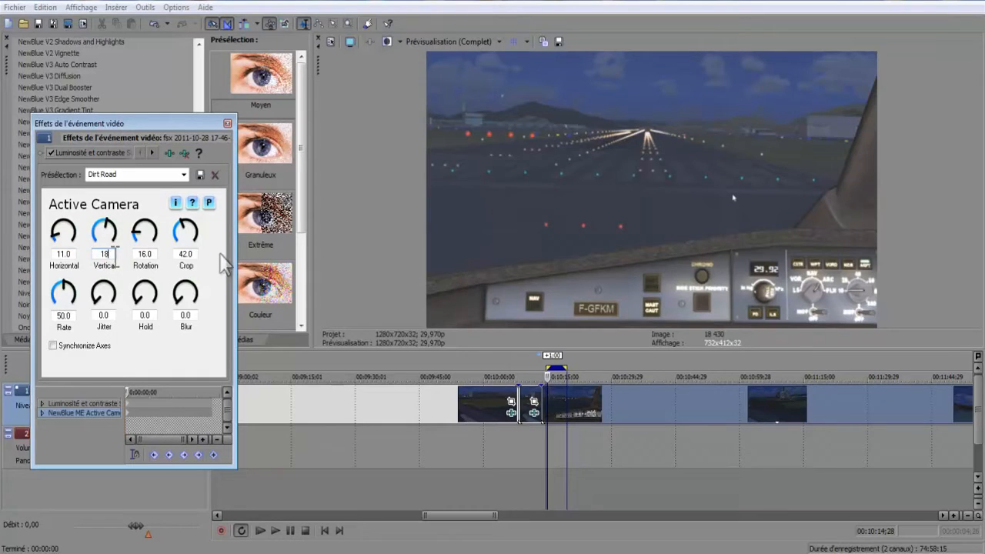
{"action": "left_click", "coordinate": [68, 254]}
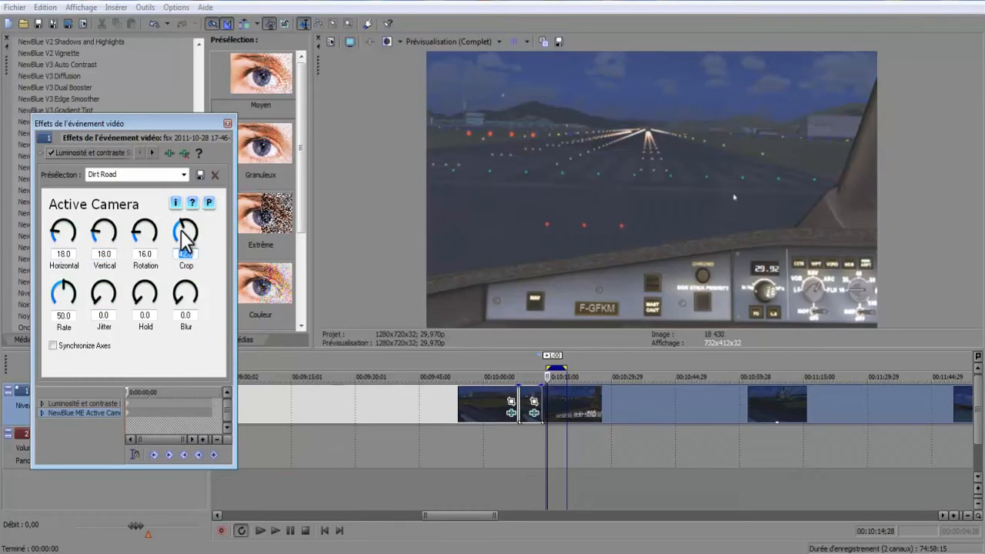
Reduce the Active Camera Crop to 0.0 and play the clip to check the frame edges.
{"action": "left_click_drag", "start_coordinate": [184, 235], "coordinate": [181, 291]}
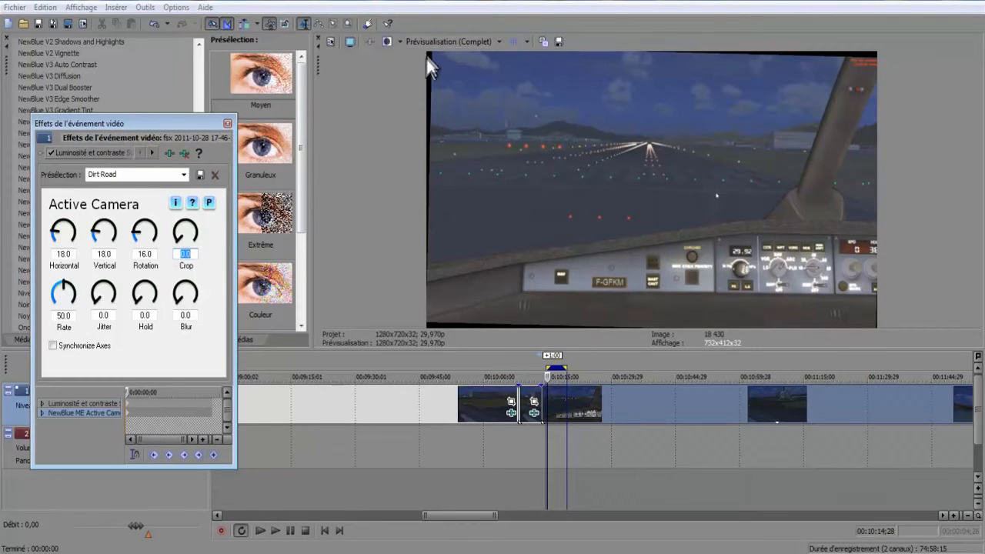
{"action": "left_click", "coordinate": [274, 530]}
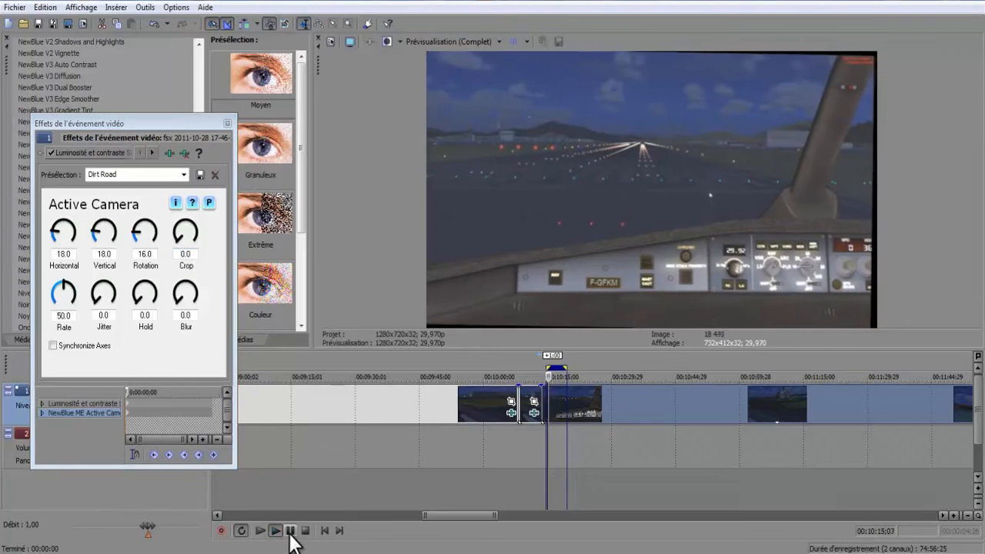
{"action": "left_click", "coordinate": [290, 530]}
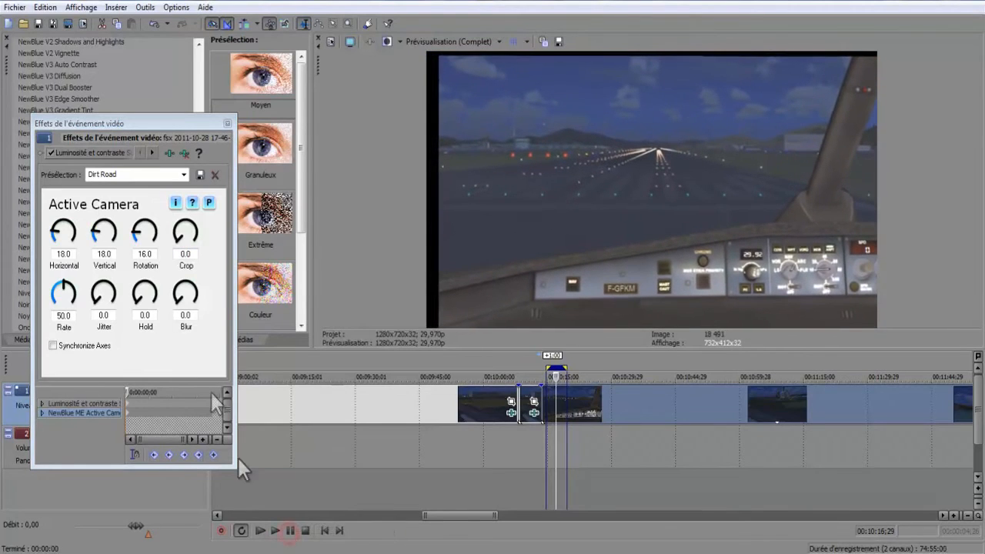
Set the Active Camera Crop to 12.0 and play the clip to look for black borders.
{"action": "left_click", "coordinate": [176, 240]}
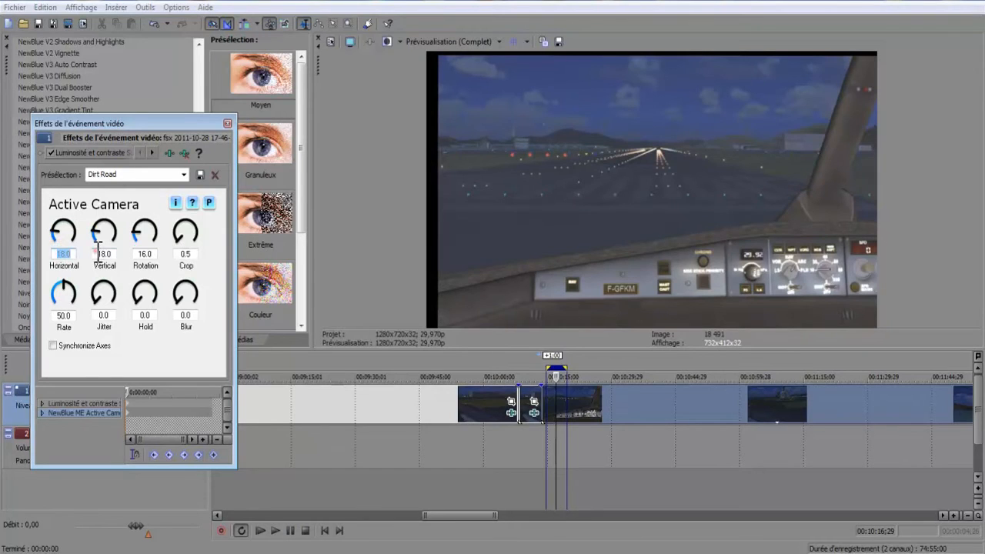
{"action": "left_click_drag", "start_coordinate": [112, 254], "coordinate": [76, 260]}
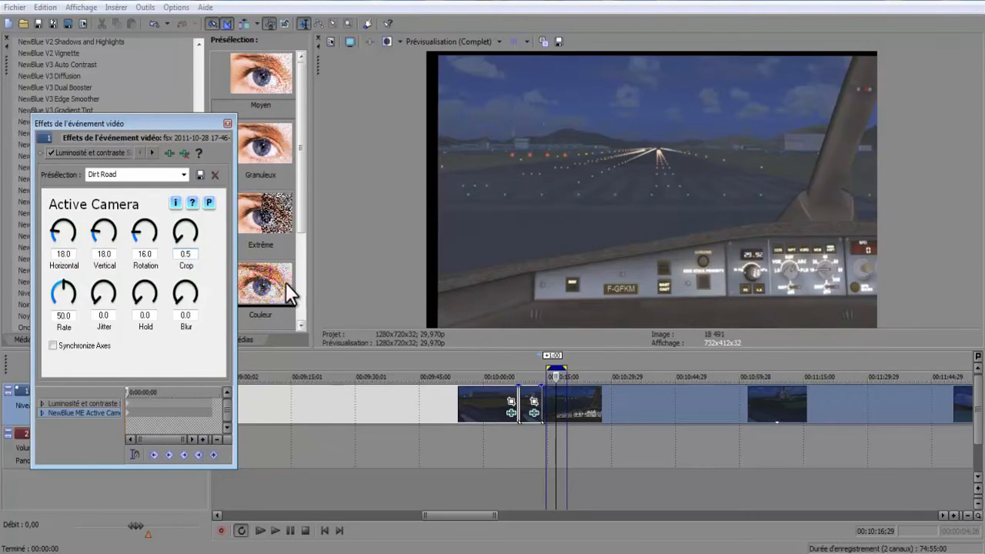
{"action": "double_click", "coordinate": [96, 254]}
{"action": "double_click", "coordinate": [64, 253]}
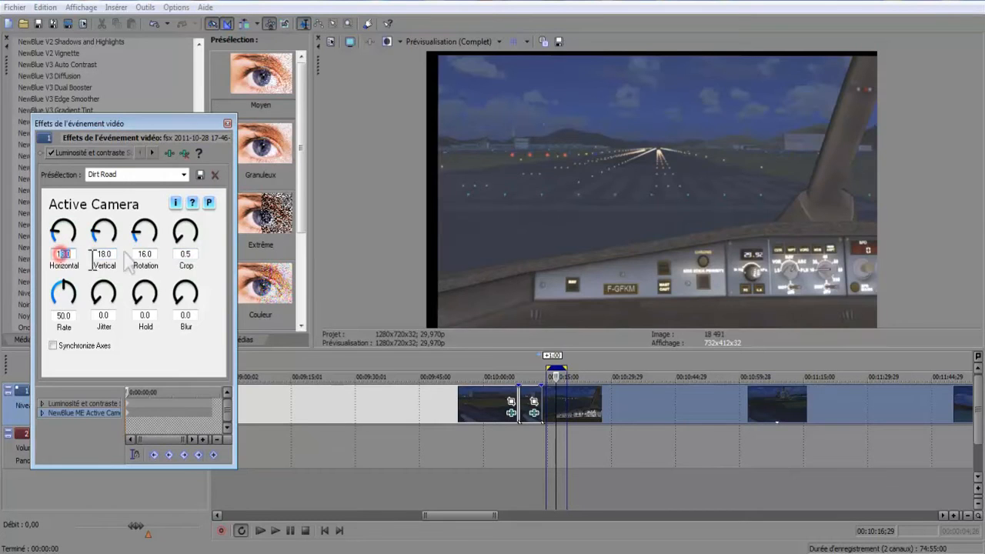
{"action": "double_click", "coordinate": [191, 254]}
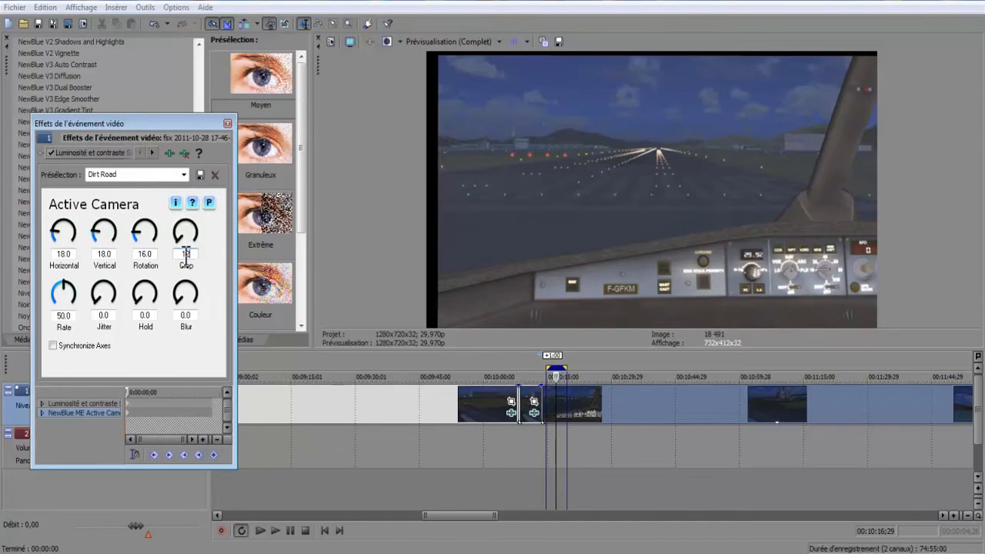
{"action": "key", "text": "Return"}
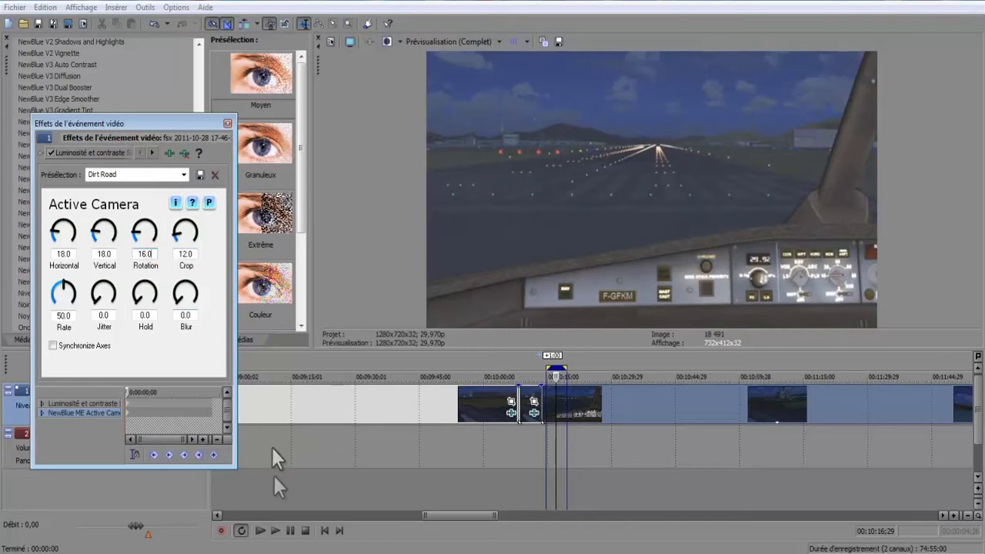
{"action": "left_click", "coordinate": [275, 530]}
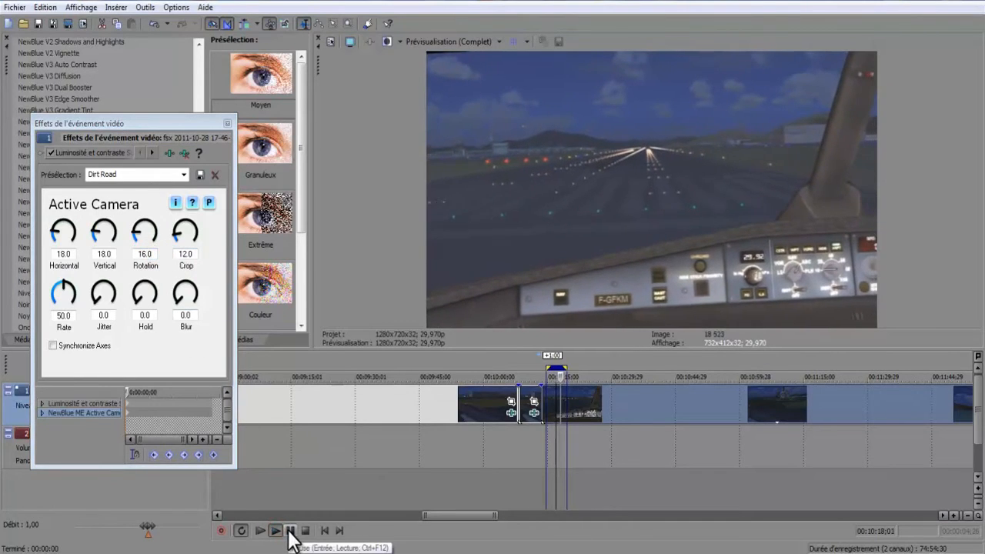
{"action": "left_click", "coordinate": [291, 530]}
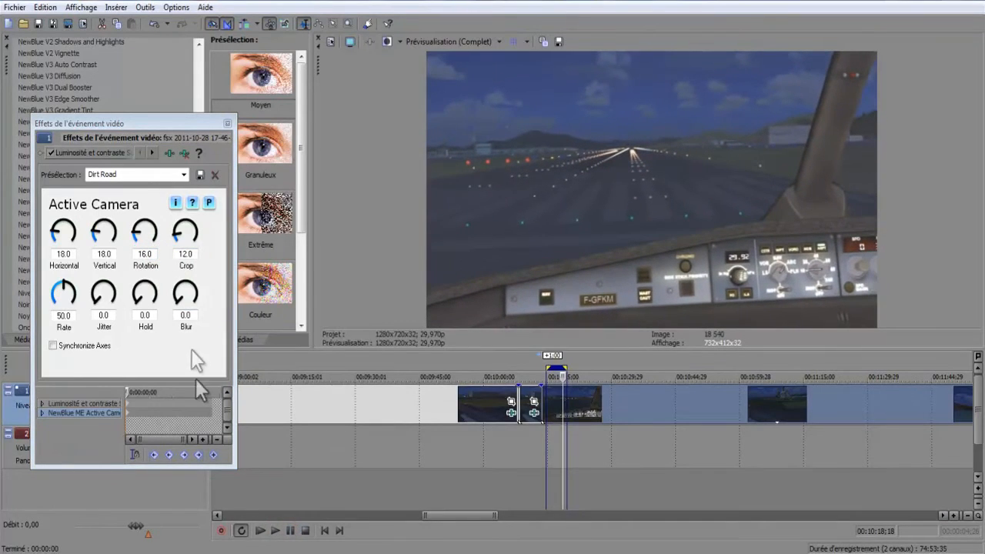
Set the Active Camera Crop to 15.0 and preview the clip again.
{"action": "left_click", "coordinate": [187, 255]}
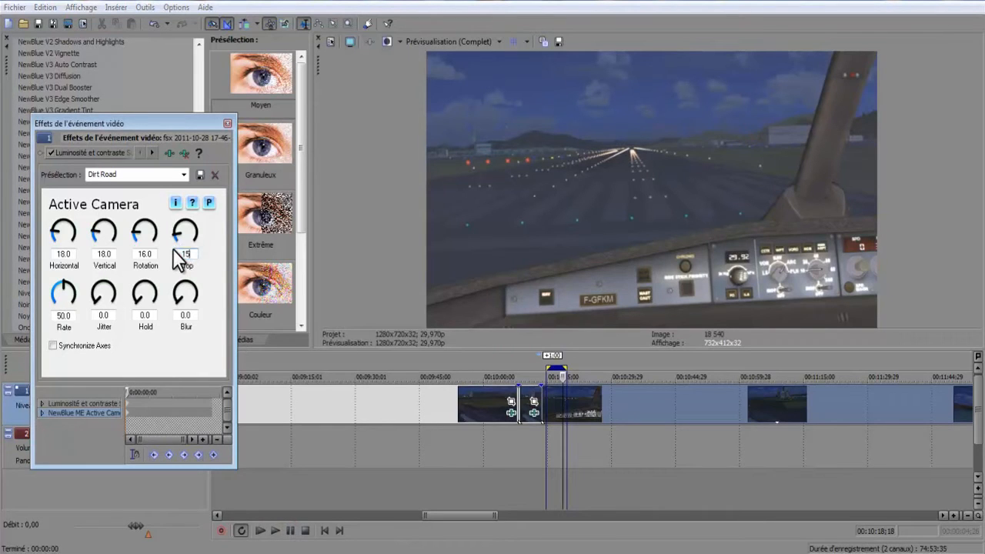
{"action": "key", "text": "Return"}
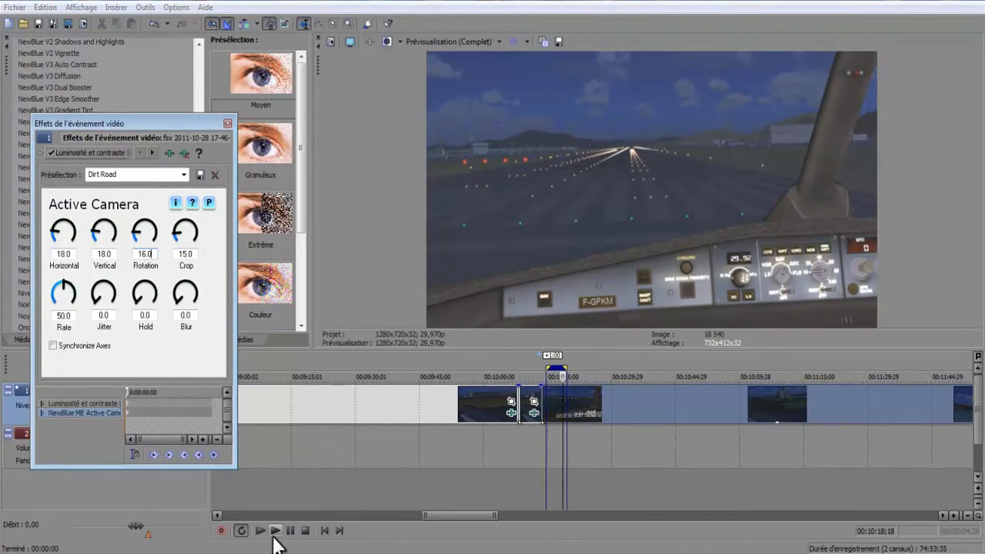
{"action": "left_click", "coordinate": [274, 537]}
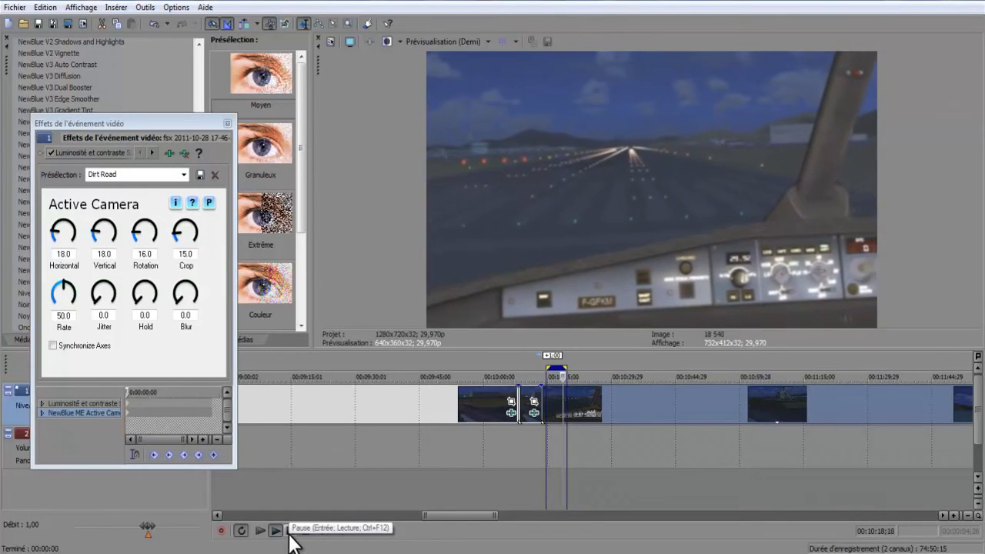
{"action": "left_click", "coordinate": [289, 536]}
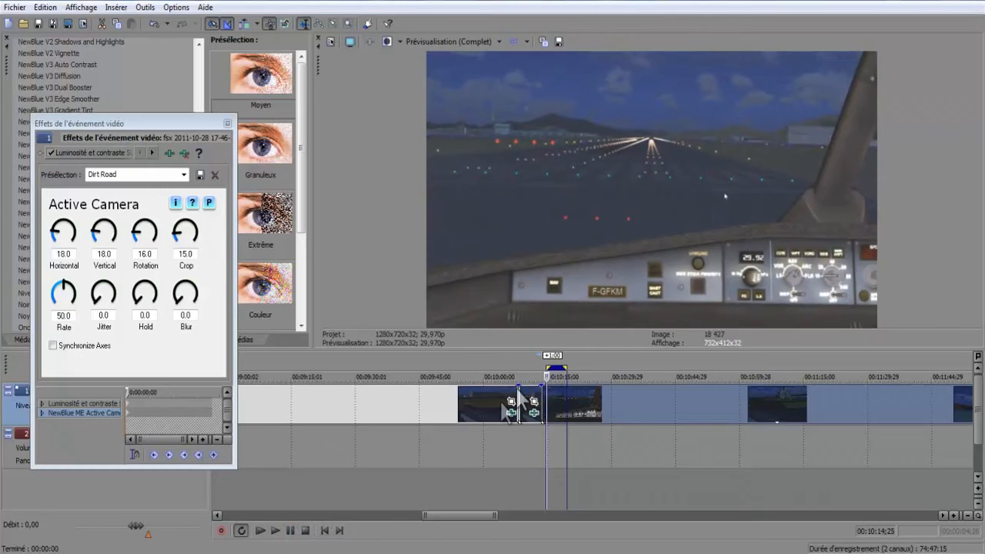
Set the Active Camera Rotation to 5.0 and play the clip from 00:10:15;10 to check the movement.
{"action": "scroll", "coordinate": [531, 415], "scroll_direction": "up", "scroll_amount": 5}
{"action": "left_click_drag", "start_coordinate": [676, 412], "coordinate": [596, 415]}
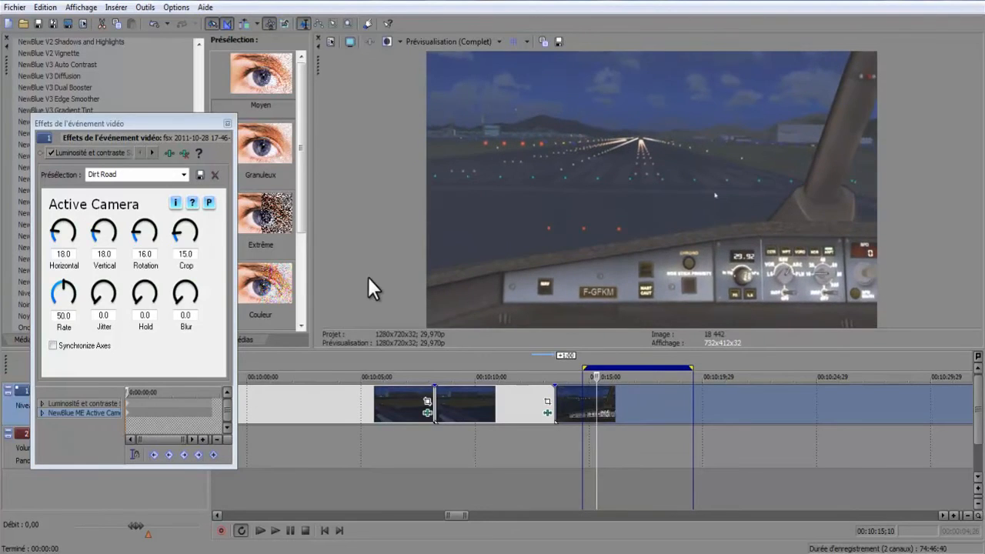
{"action": "left_click", "coordinate": [140, 242]}
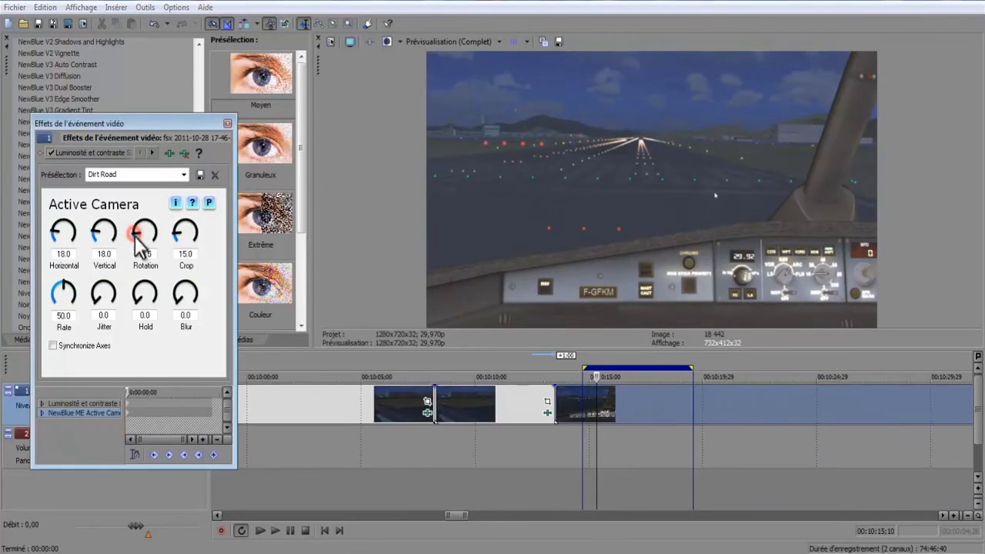
{"action": "left_click", "coordinate": [141, 253]}
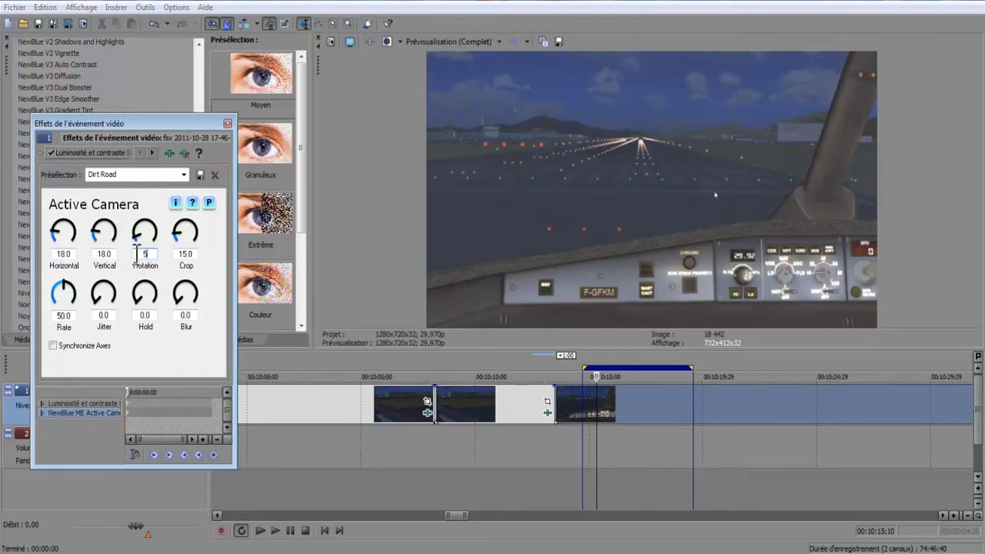
{"action": "key", "text": "Return"}
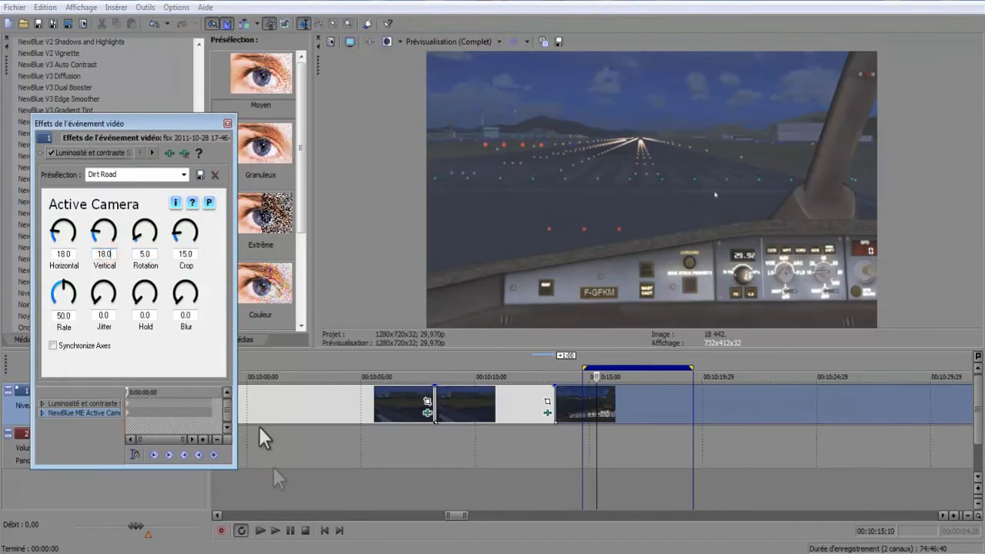
{"action": "left_click", "coordinate": [275, 530]}
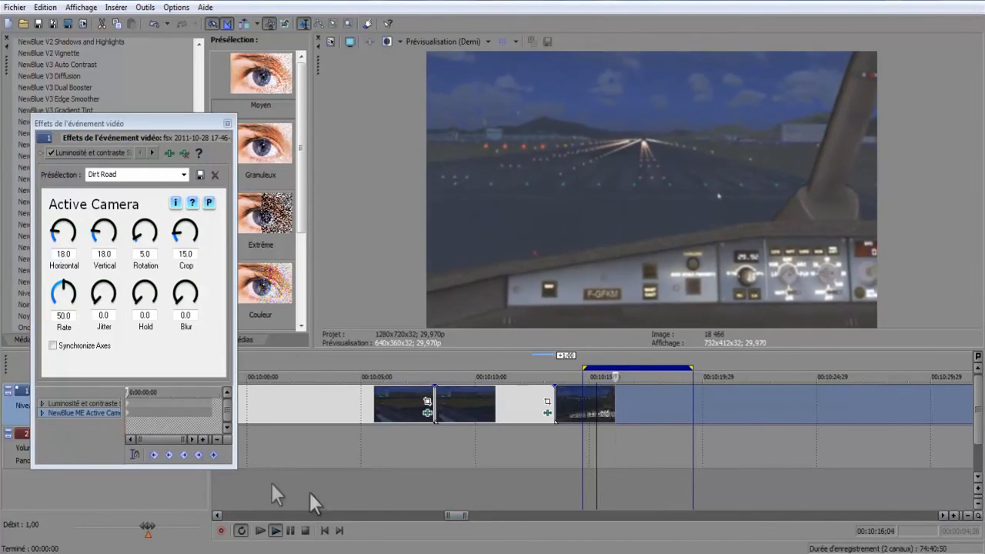
{"action": "left_click", "coordinate": [290, 530]}
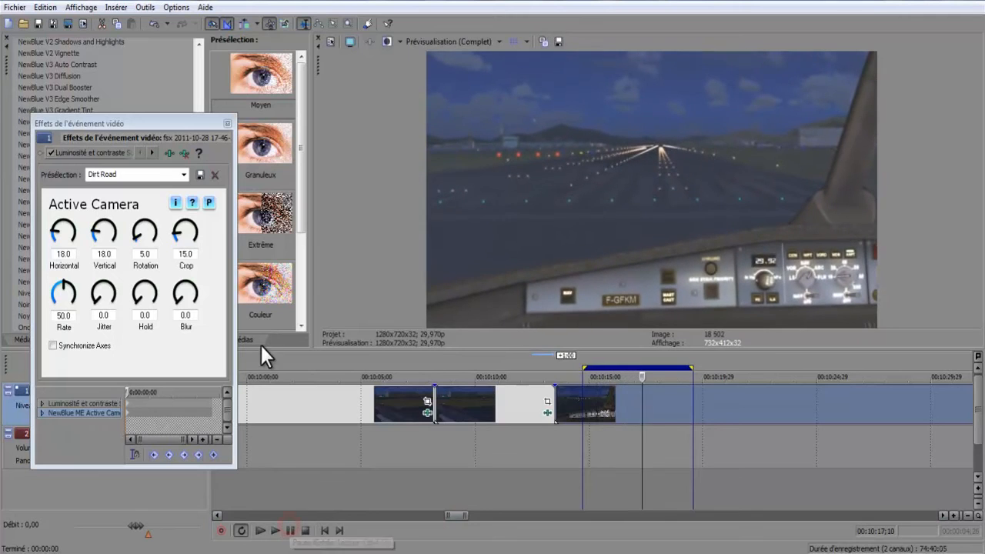
Close the video event effects window and split the cockpit clip at 00:10:14;29.
{"action": "left_click", "coordinate": [200, 121]}
{"action": "left_click", "coordinate": [153, 153]}
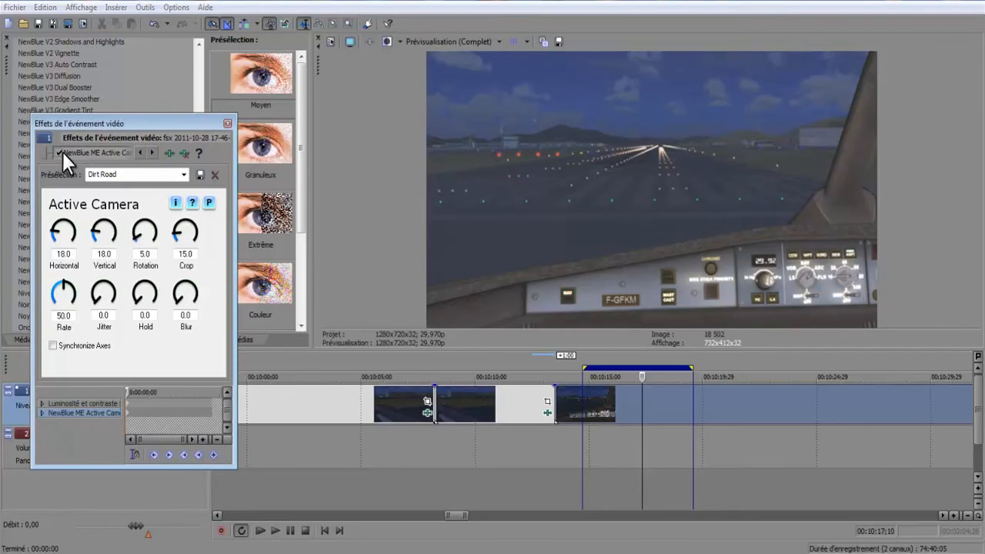
{"action": "left_click", "coordinate": [640, 409]}
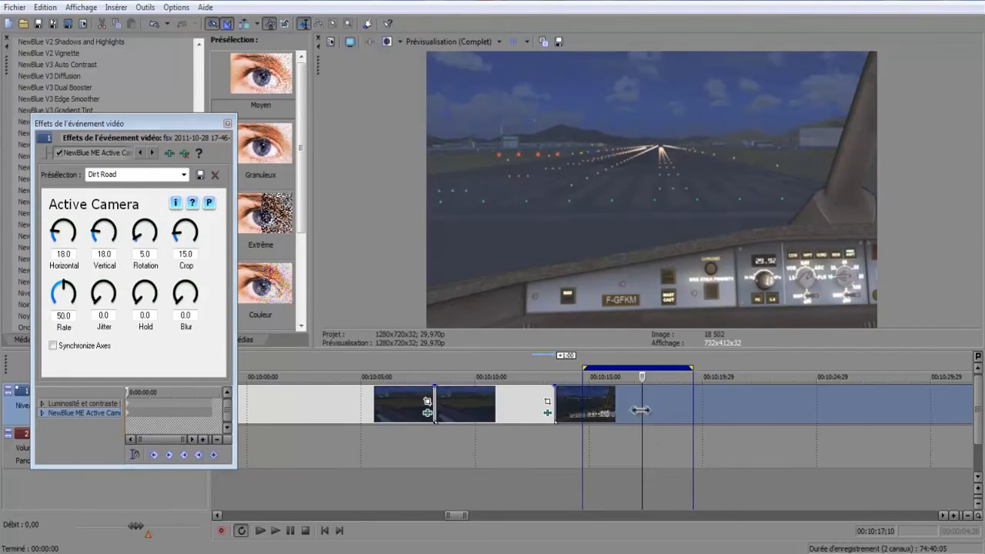
{"action": "left_click", "coordinate": [587, 404]}
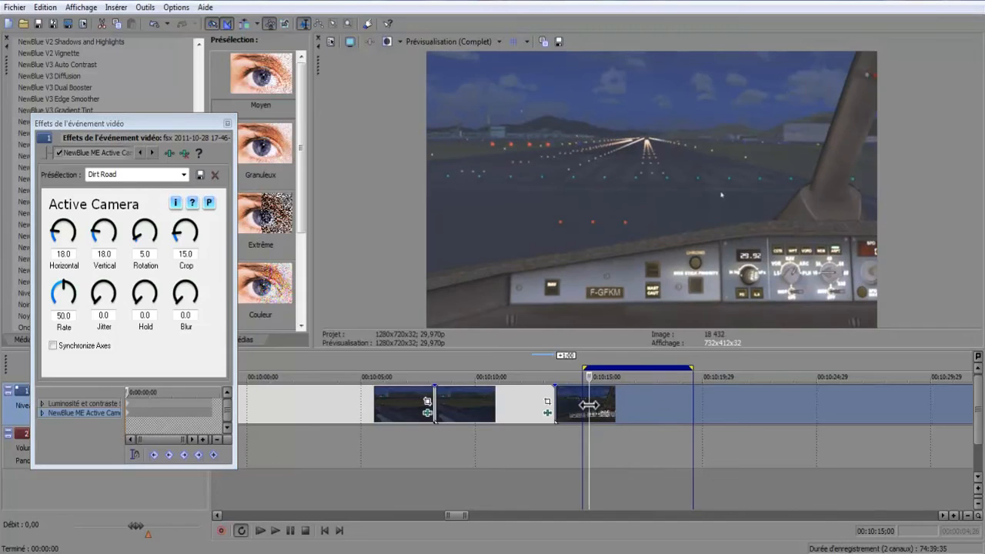
{"action": "left_click", "coordinate": [587, 405]}
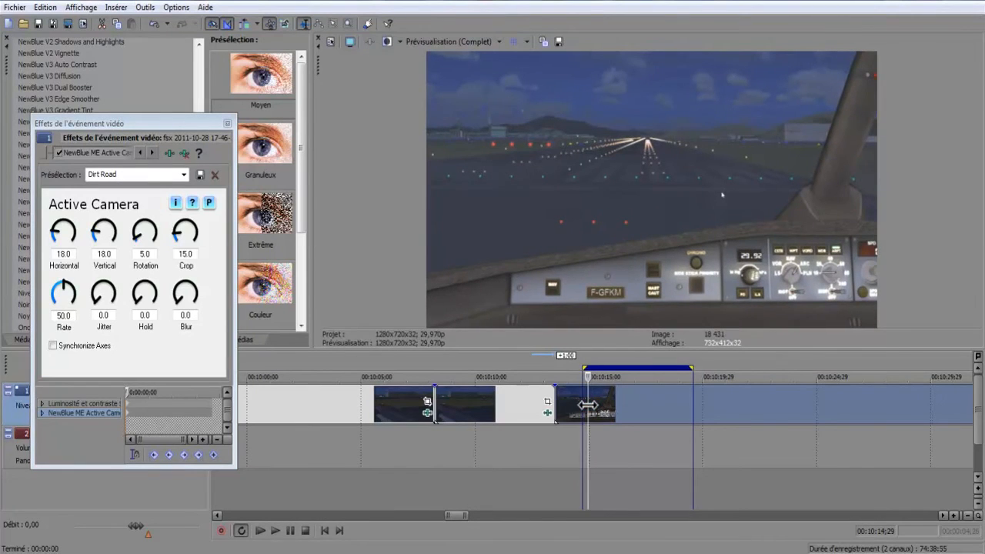
{"action": "left_click", "coordinate": [227, 123]}
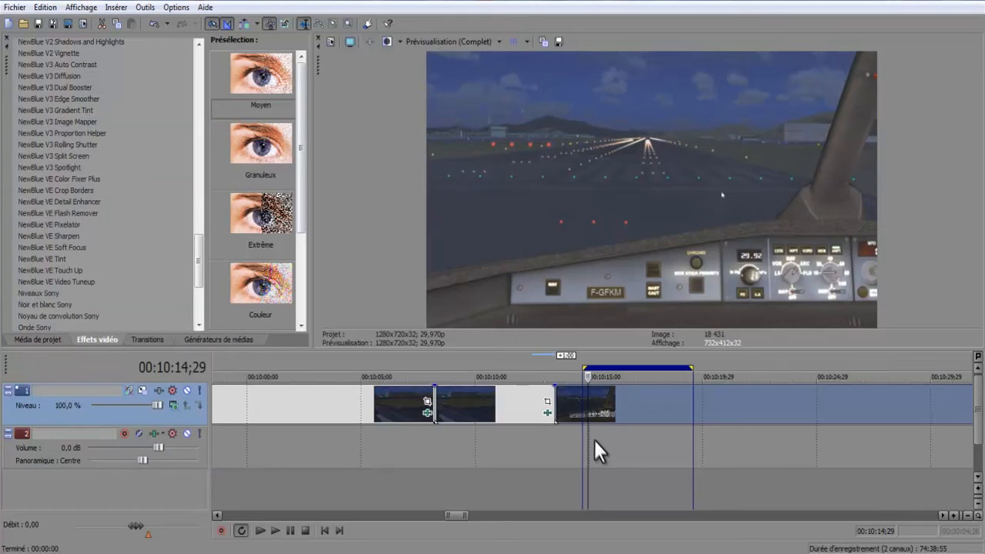
{"action": "key", "text": "s"}
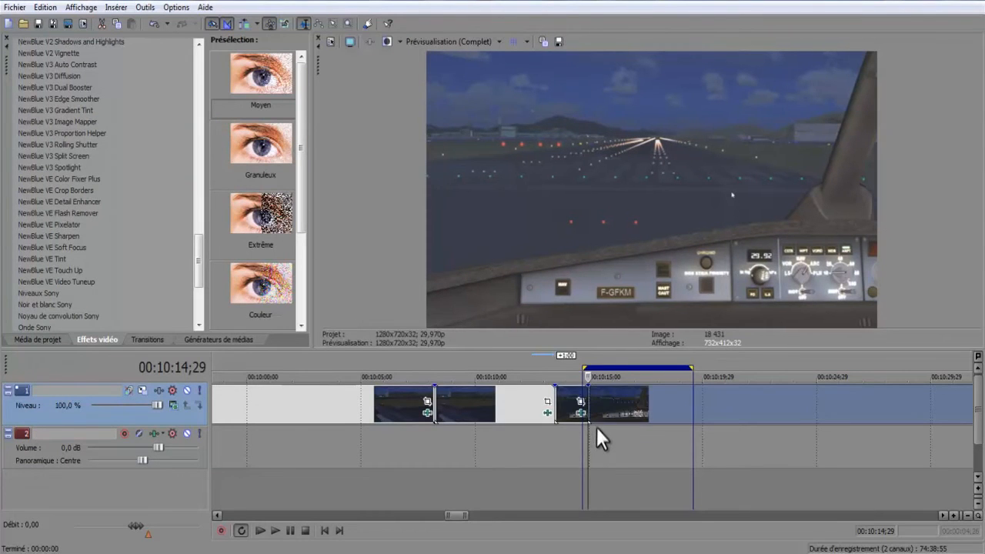
Split the cockpit clip at 00:10:19;03 and create a subclip from the segment between the last two cuts.
{"action": "left_click", "coordinate": [683, 416]}
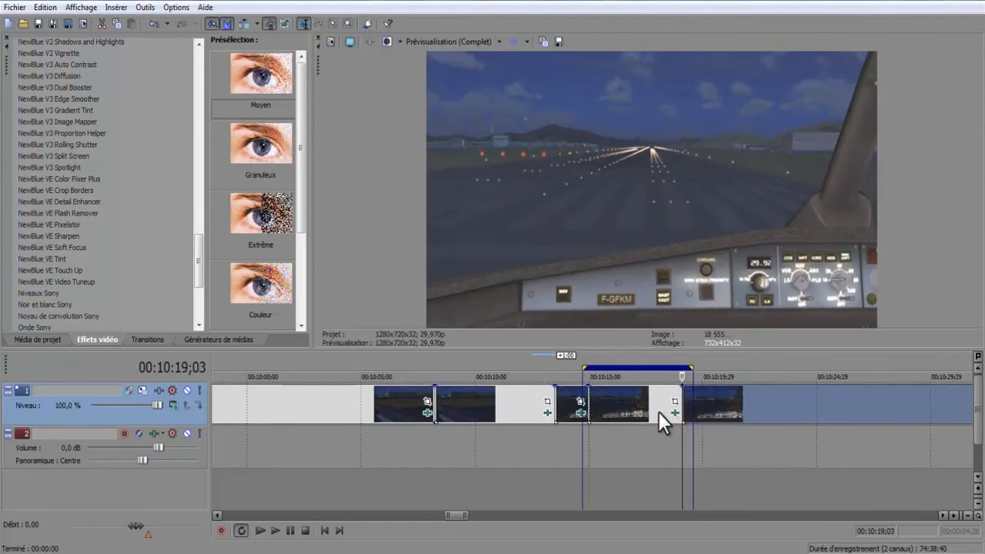
{"action": "left_click", "coordinate": [624, 408]}
{"action": "left_click", "coordinate": [46, 339]}
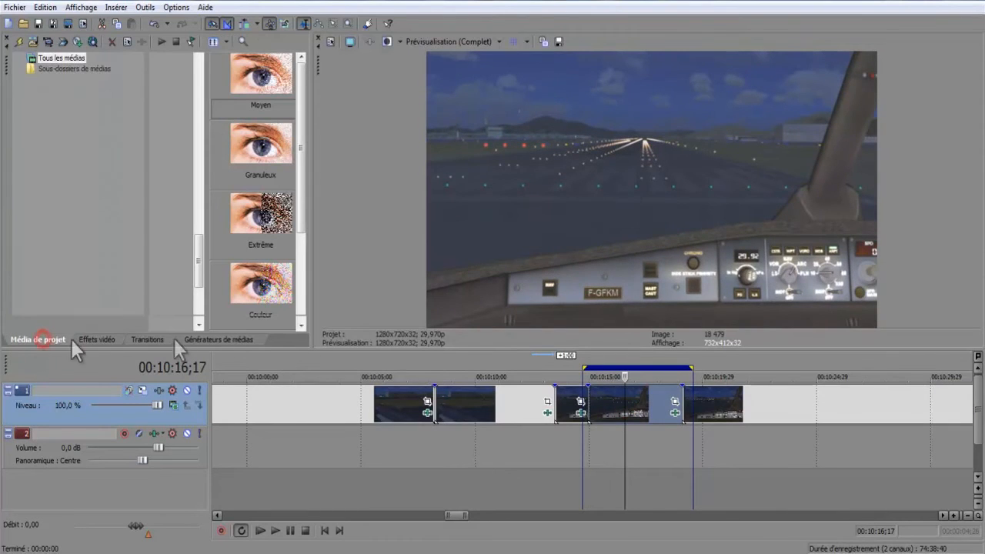
{"action": "right_click", "coordinate": [602, 403]}
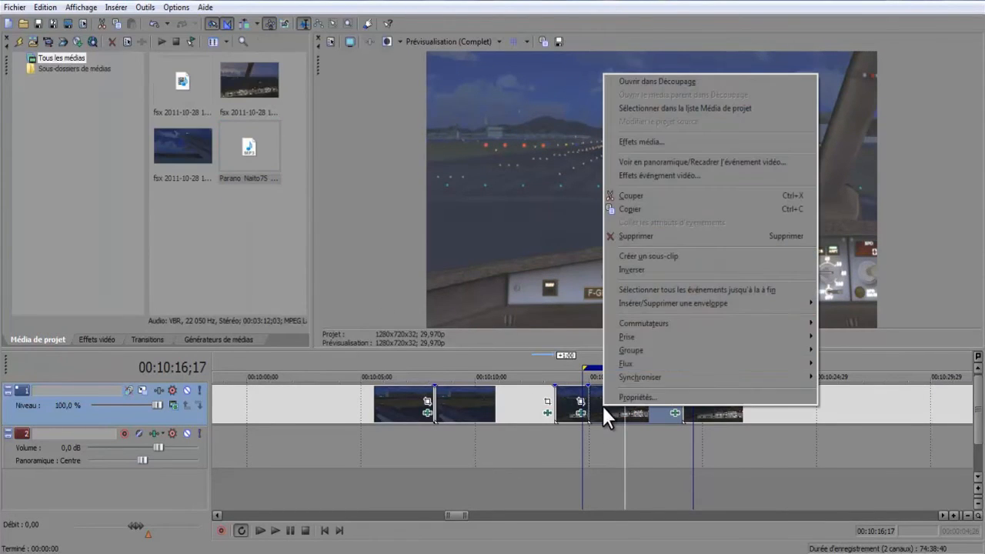
{"action": "left_click", "coordinate": [635, 256]}
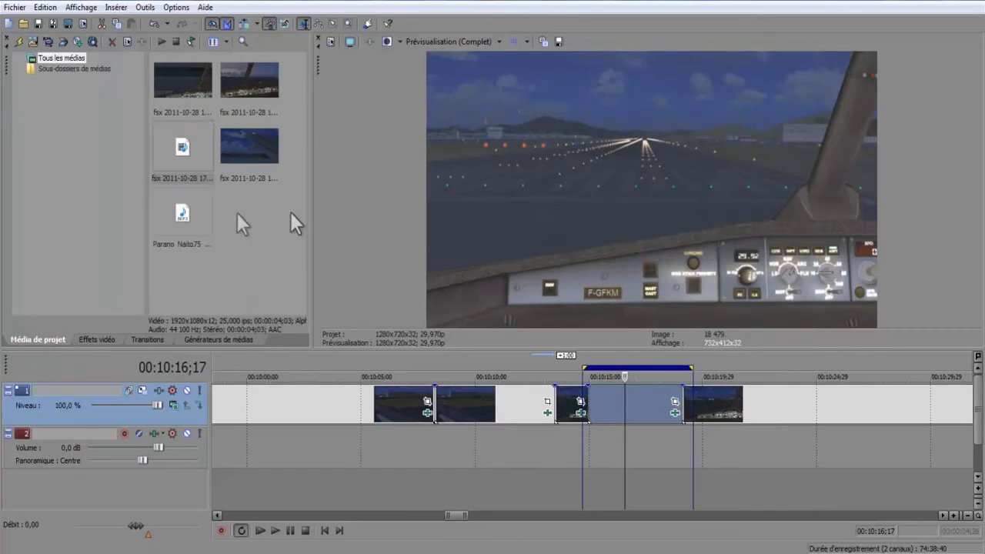
Open the new subclip in the Trimmer and resize the panes so it sits beside the full video preview.
{"action": "right_click", "coordinate": [191, 151]}
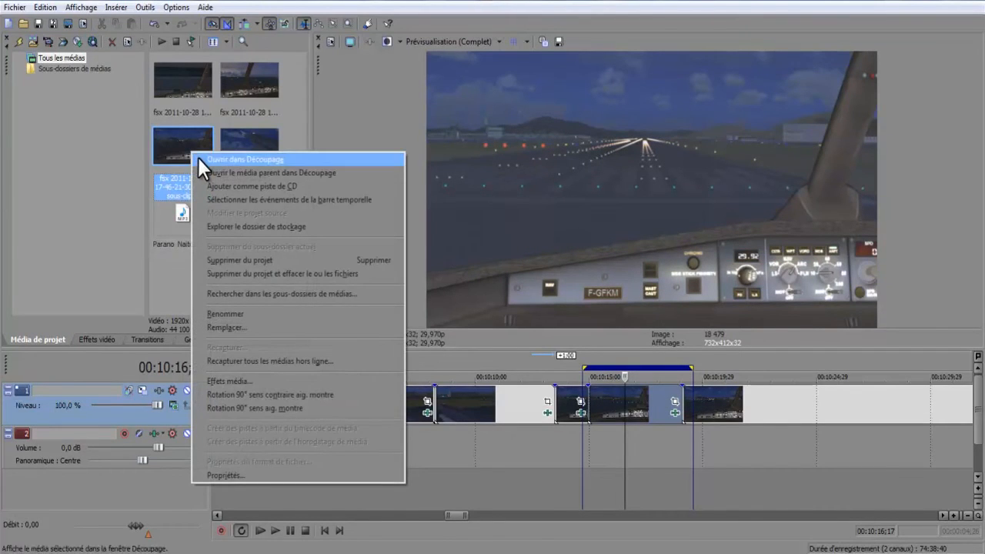
{"action": "left_click", "coordinate": [197, 156]}
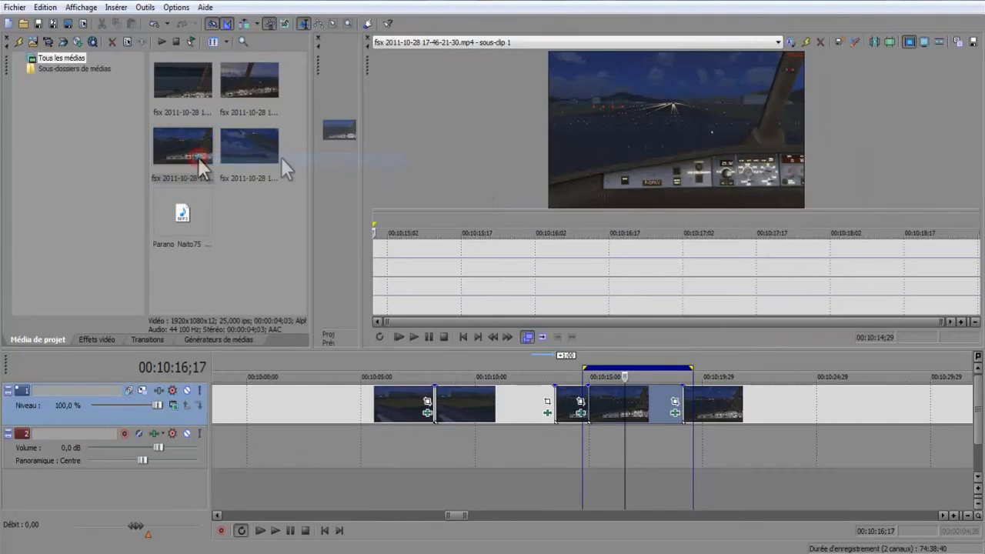
{"action": "left_click_drag", "start_coordinate": [363, 94], "coordinate": [655, 147]}
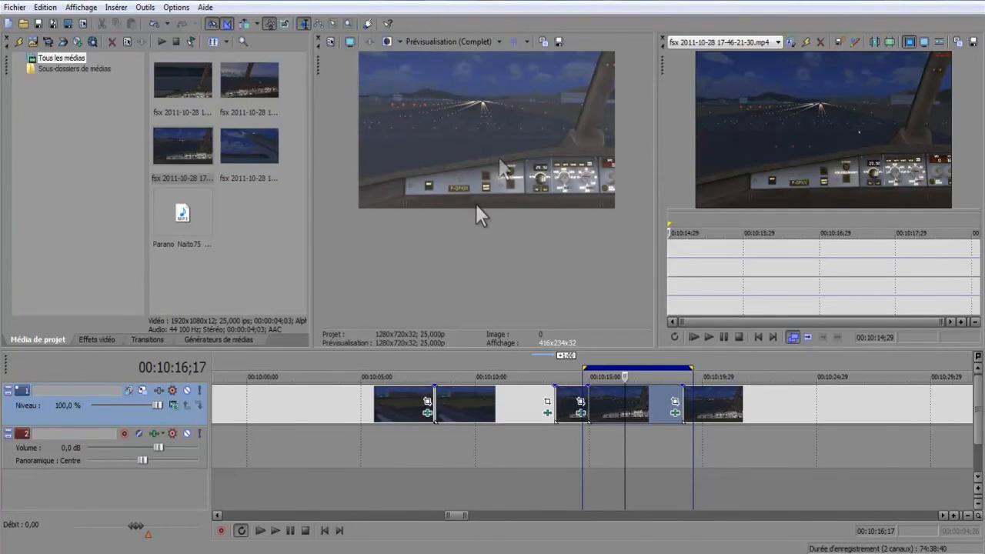
Play the original subclip in the Trimmer and the Active Camera segment on the timeline from 00:10:15;06 to compare their movement.
{"action": "left_click", "coordinate": [616, 404]}
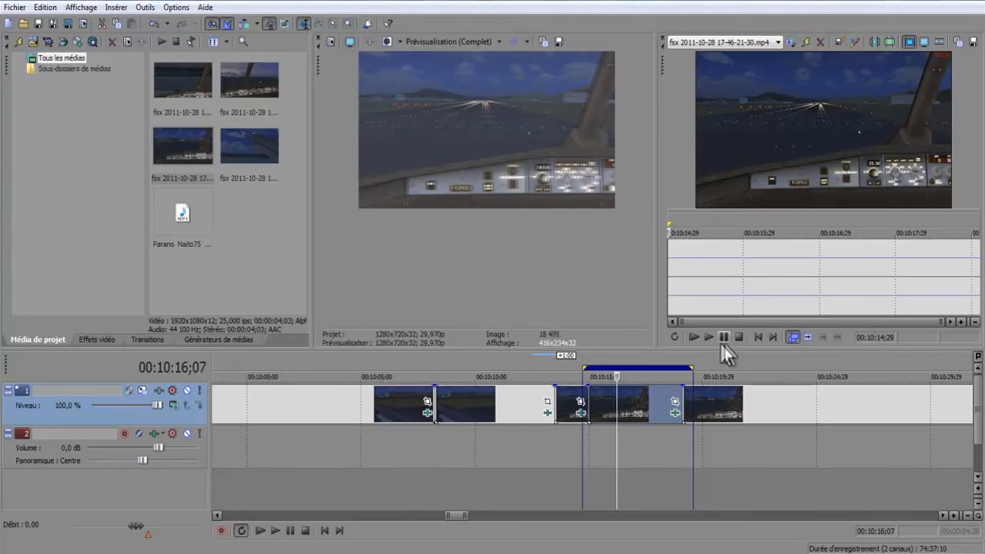
{"action": "left_click", "coordinate": [711, 339]}
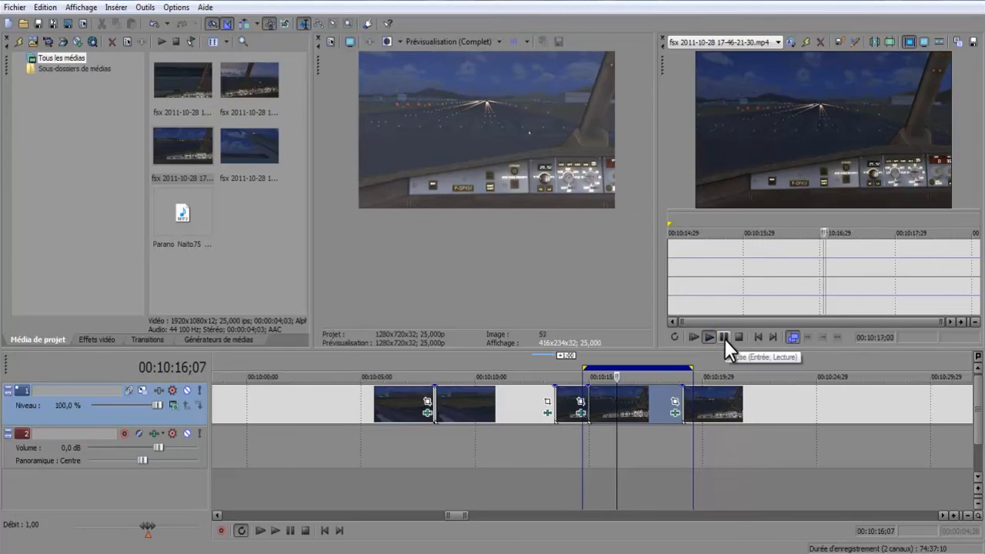
{"action": "left_click", "coordinate": [724, 338]}
{"action": "left_click_drag", "start_coordinate": [613, 414], "coordinate": [599, 419]}
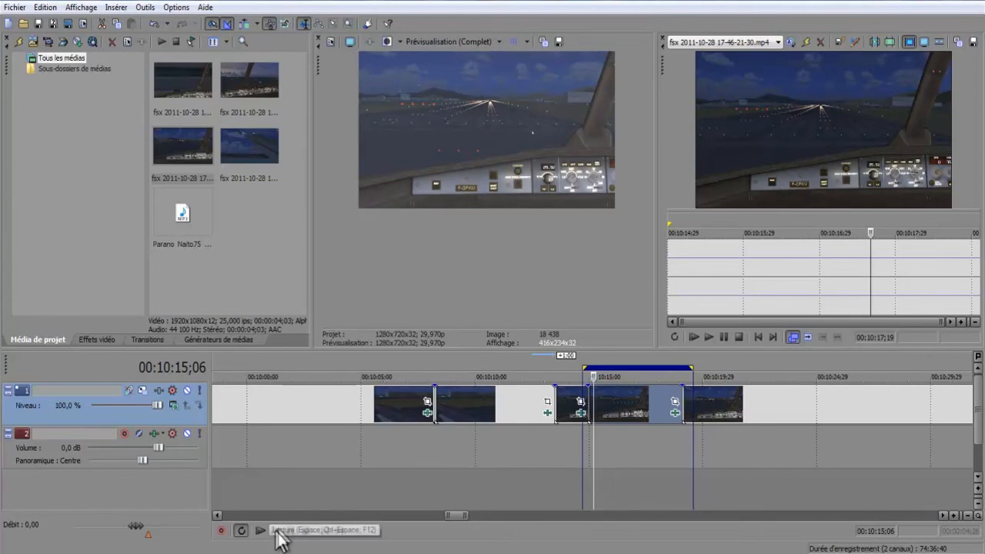
{"action": "left_click", "coordinate": [277, 531]}
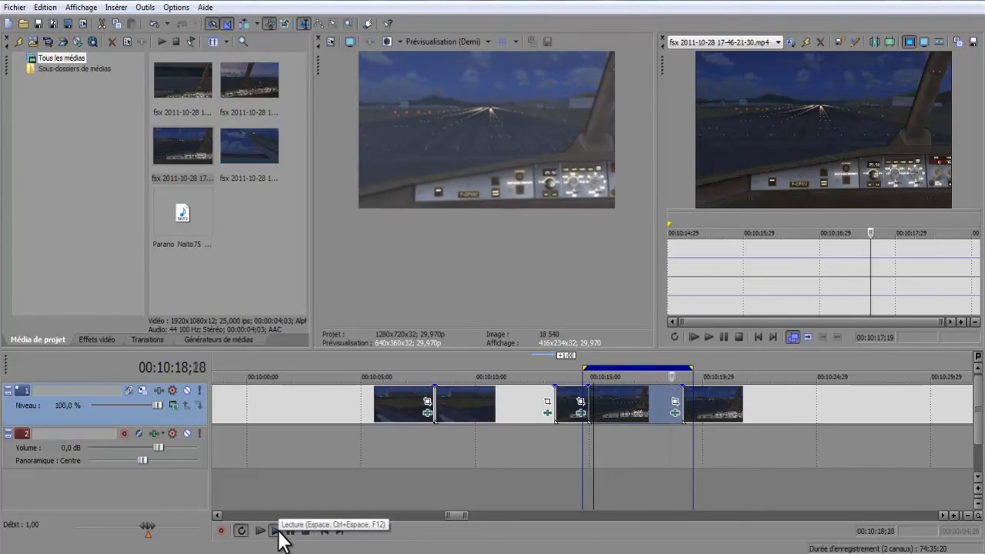
{"action": "left_click", "coordinate": [292, 531]}
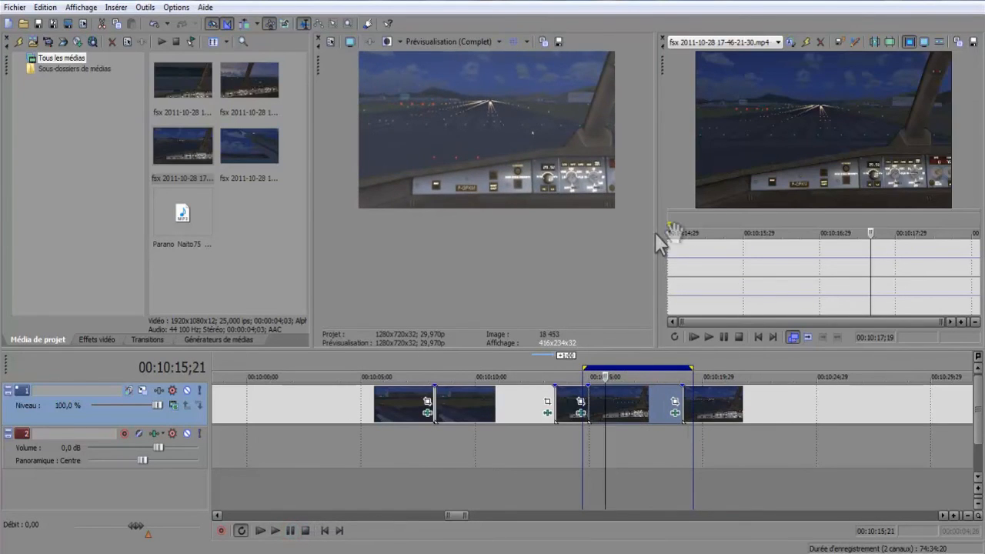
Replay the original subclip and the timeline segment with the effect for a second comparison.
{"action": "left_click", "coordinate": [708, 336]}
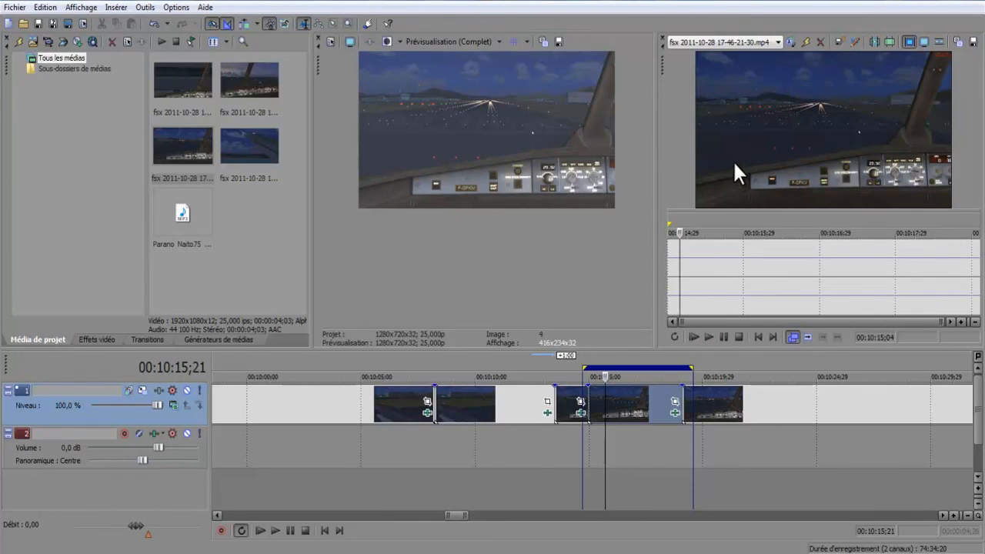
{"action": "left_click", "coordinate": [276, 530]}
{"action": "left_click", "coordinate": [290, 530]}
Enlarge the video preview to play the segment with the effect, and enlarge the Trimmer to play the original subclip.
{"action": "left_click_drag", "start_coordinate": [322, 348], "coordinate": [11, 435]}
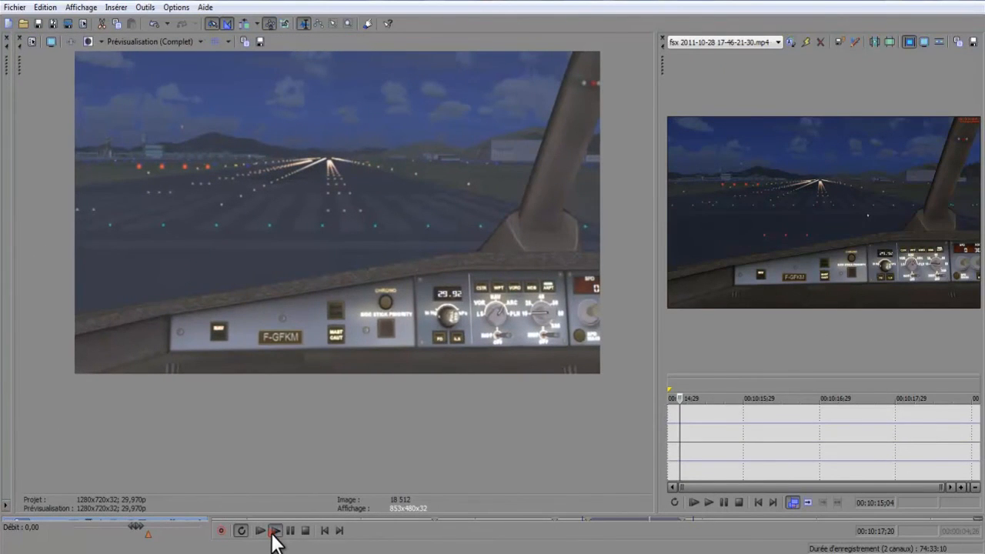
{"action": "left_click", "coordinate": [275, 530]}
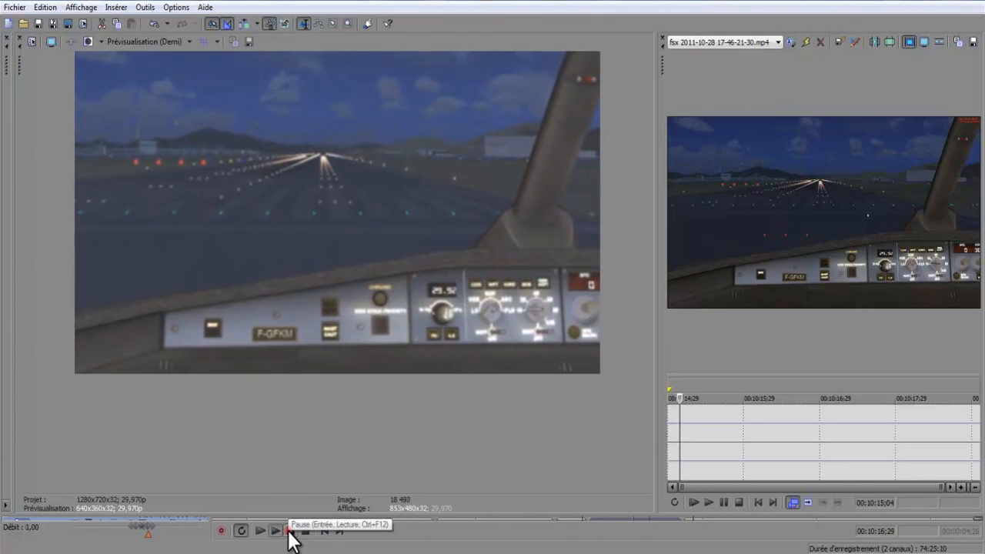
{"action": "left_click", "coordinate": [289, 529]}
{"action": "left_click_drag", "start_coordinate": [657, 323], "coordinate": [150, 308]}
{"action": "left_click", "coordinate": [196, 501]}
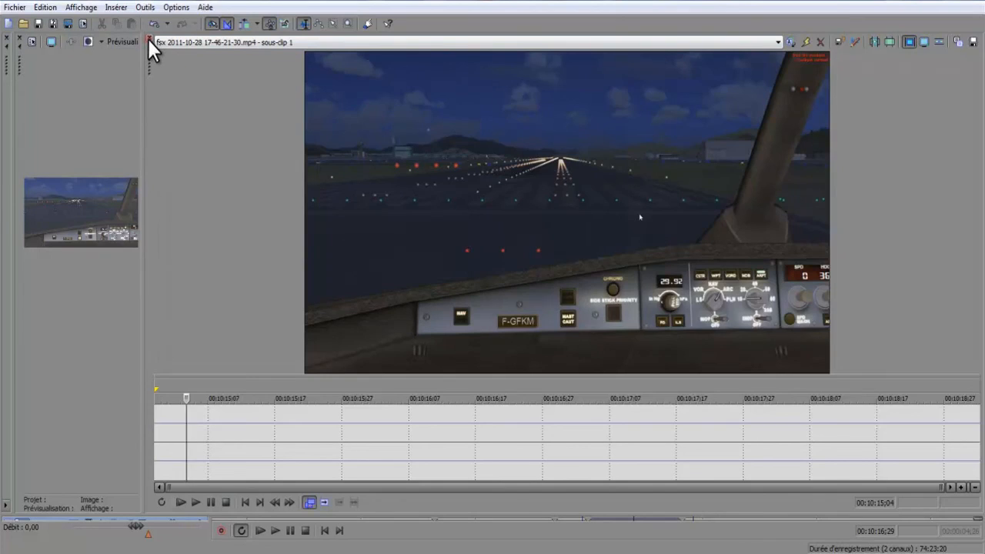
Close the Trimmer and shrink the preview area to bring back the timeline tracks.
{"action": "left_click", "coordinate": [148, 38]}
{"action": "left_click_drag", "start_coordinate": [132, 523], "coordinate": [271, 375]}
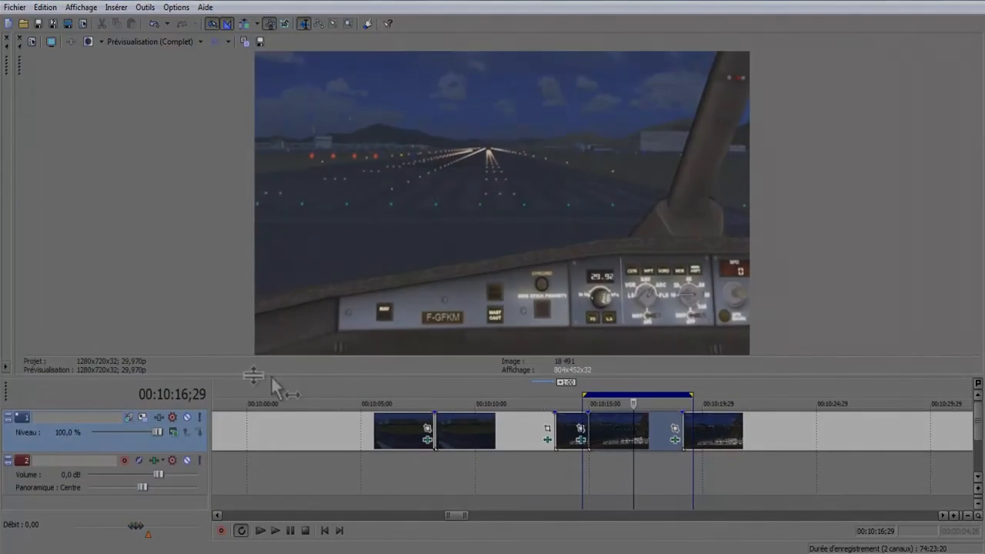